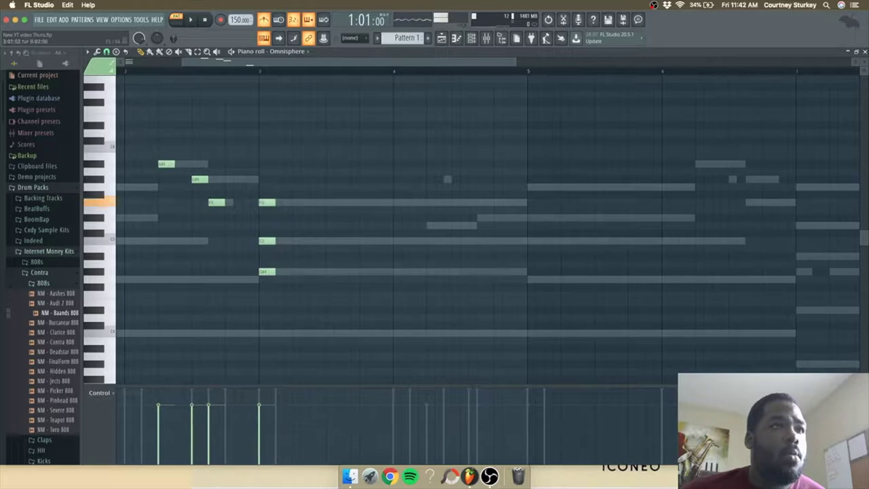
# Step: Add D5 and D#5 melody notes in bar 4 of the Omnisphere pattern, leading up to bar 5
pyautogui.scroll(3, 470, 213)
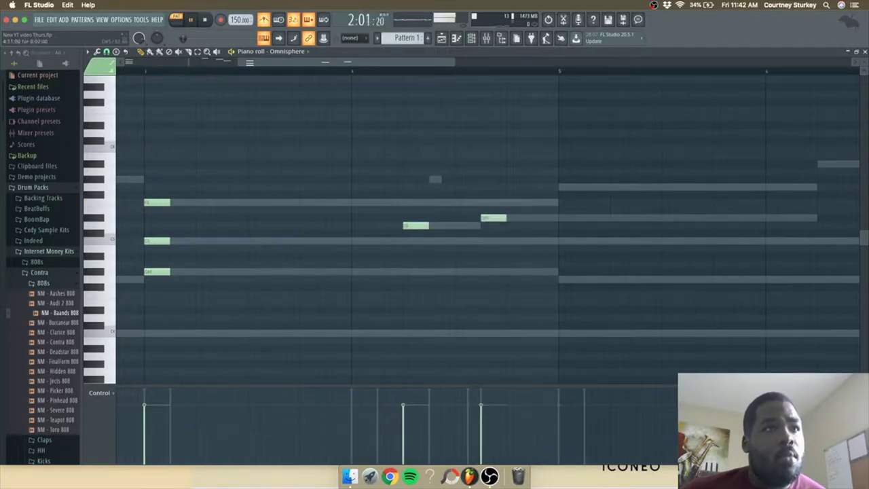
pyautogui.scroll(-3, 475, 224)
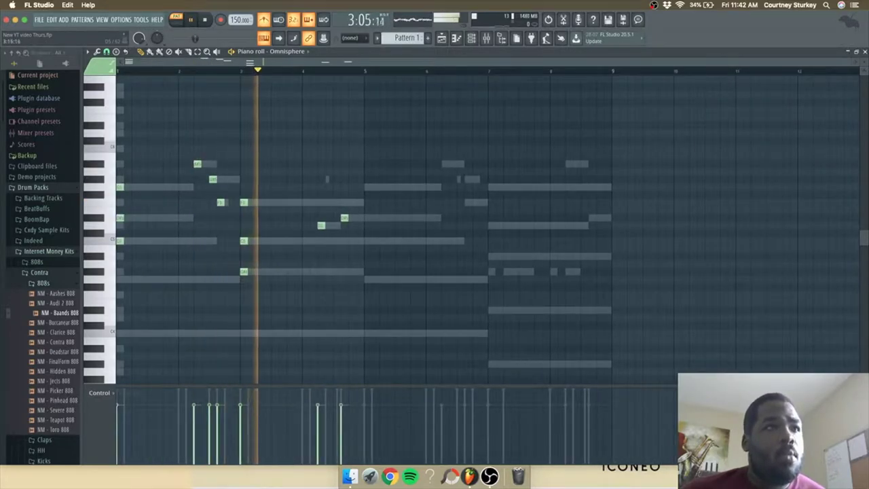
pyautogui.scroll(2, 475, 224)
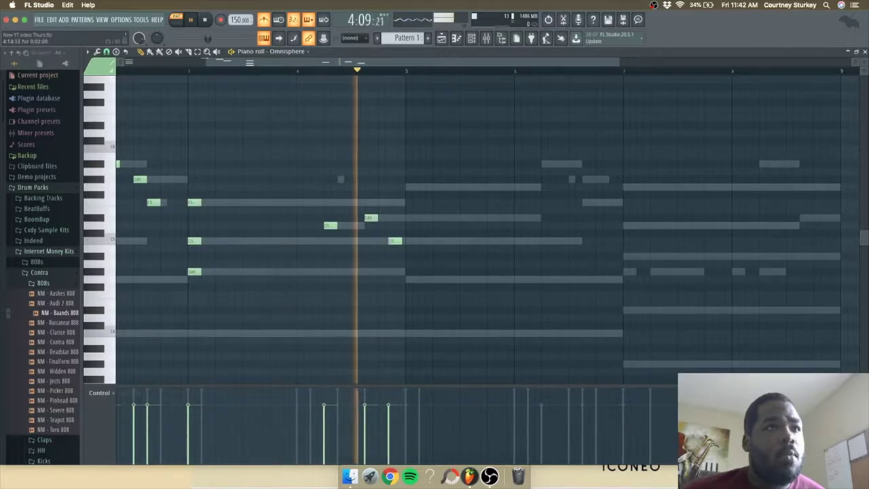
pyautogui.moveTo(395, 241); pyautogui.dragTo(387, 241)
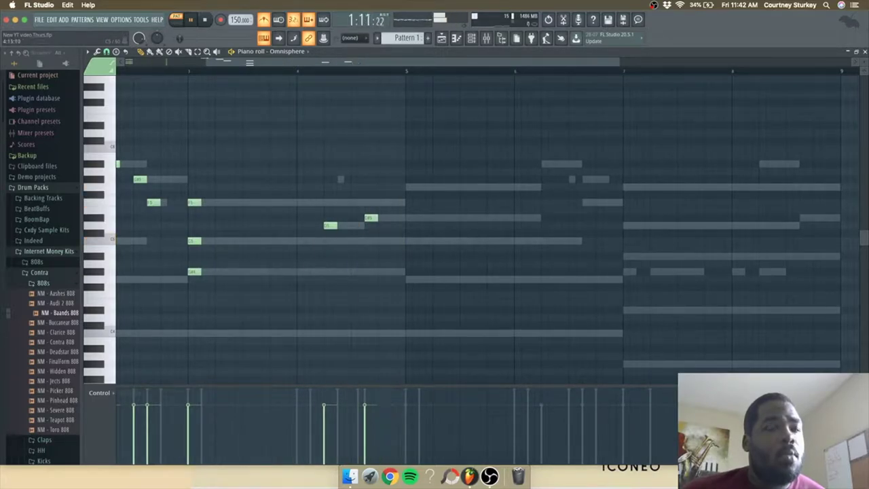
pyautogui.scroll(-11, 410, 241)
pyautogui.scroll(10, 410, 241)
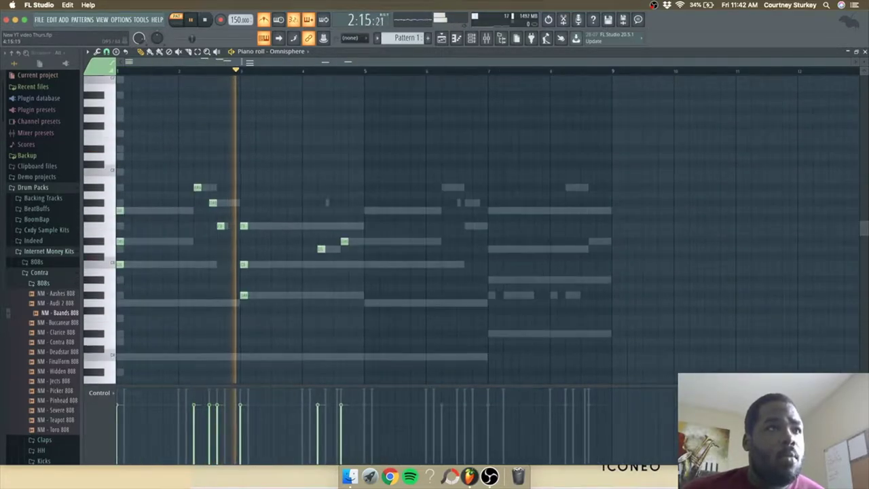
# Step: Lengthen the Omnisphere notes with Quick Legato and duplicate the four-bar phrase into bars 5 to 8
pyautogui.press('space')
pyautogui.click(368, 264)
pyautogui.press('super+l')
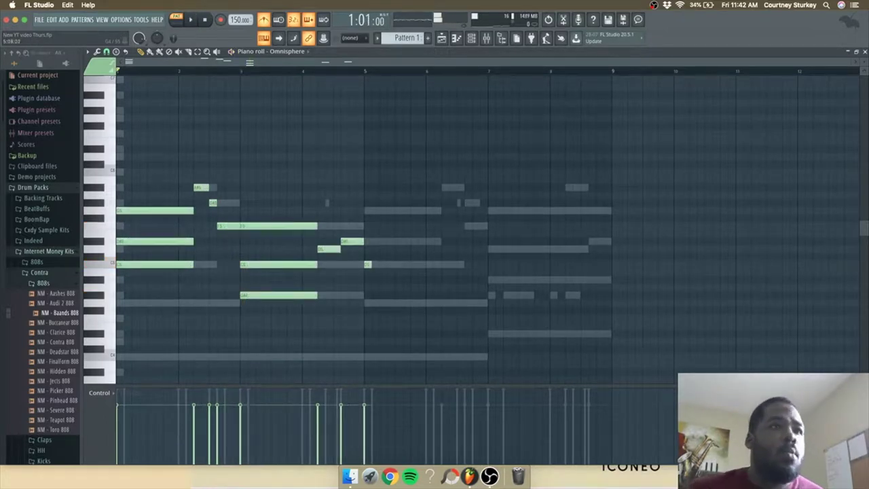
pyautogui.press('super+v')
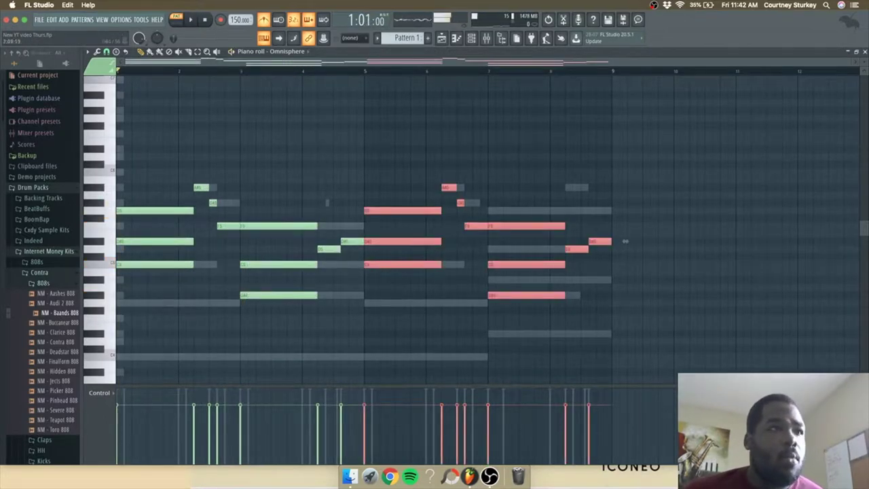
pyautogui.press('super+d')
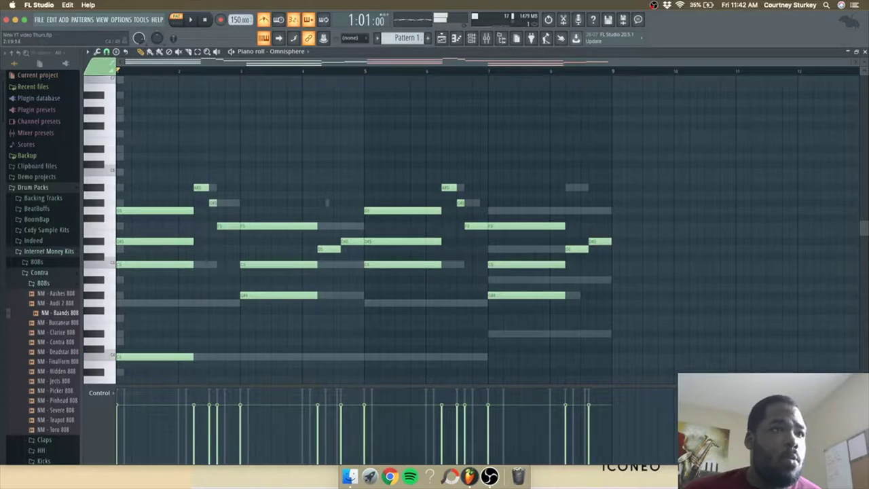
# Step: Add bass notes under the chords: C4 at bars 1 and 5, F3 at bar 3, and D#4 at bar 7
pyautogui.press('space')
pyautogui.scroll(-3, 364, 224)
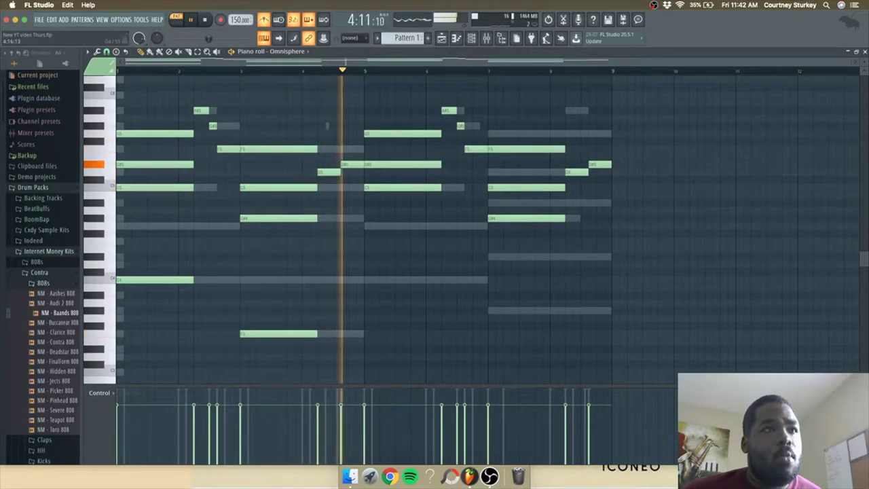
pyautogui.moveTo(365, 226); pyautogui.dragTo(367, 280)
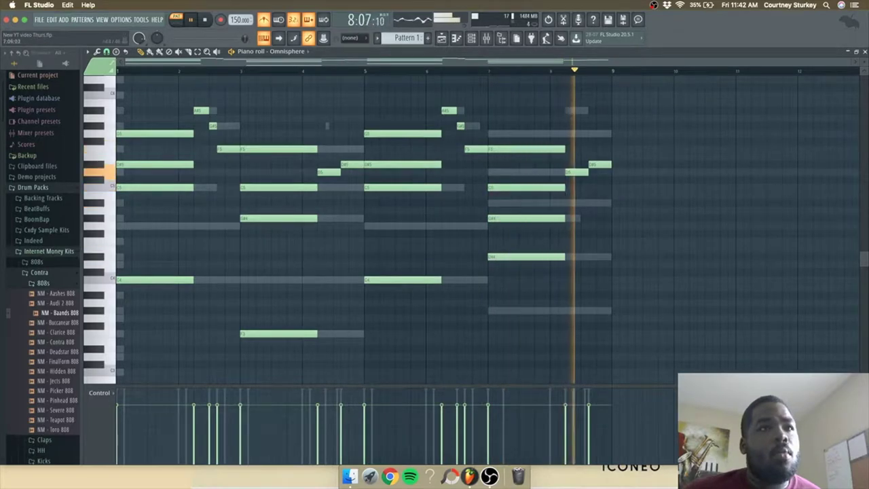
# Step: Transpose the chord and melody notes in bars 7 and 8 up two semitones
pyautogui.moveTo(620, 116); pyautogui.dragTo(494, 296)
pyautogui.hotkey('shift', 'Up')
pyautogui.hotkey('shift', 'Up')
pyautogui.hotkey('shift', 'Up')
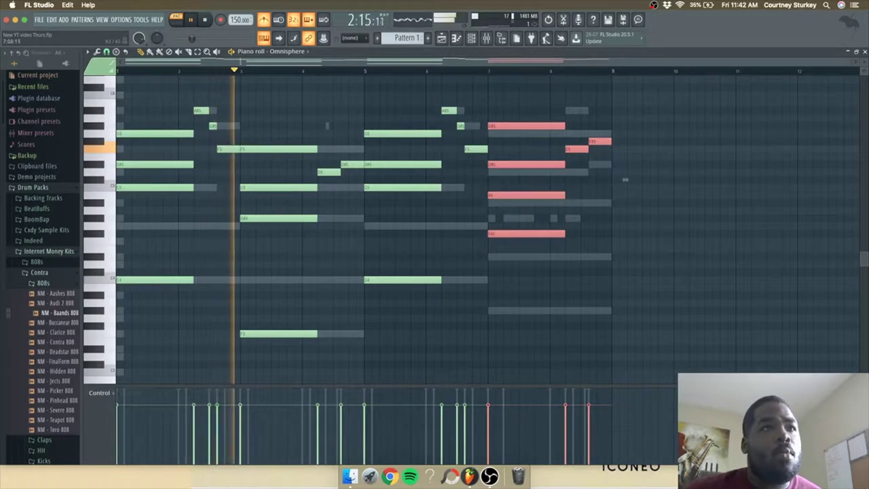
pyautogui.hotkey('shift', 'Down')
pyautogui.keyDown('super'); pyautogui.click(533, 233); pyautogui.keyUp('super')
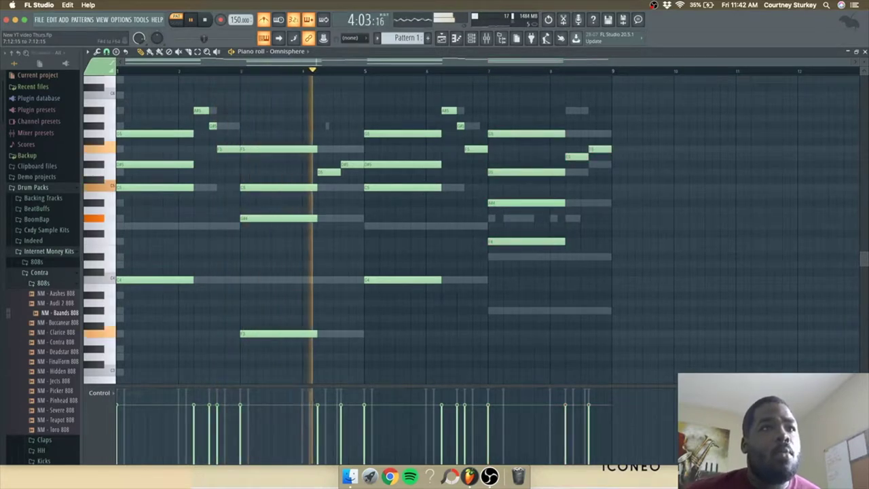
# Step: Try the lowest note of the bar 7 chord on G#3, and place it on D#4
pyautogui.keyDown('super'); pyautogui.click(533, 241); pyautogui.keyUp('super')
pyautogui.hotkey('shift', 'Down')
pyautogui.hotkey('shift', 'Down')
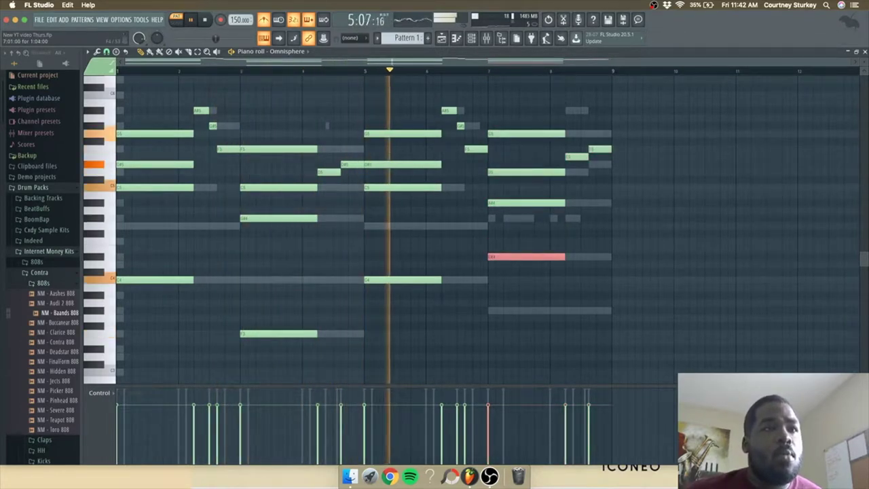
pyautogui.hotkey('shift', 'Down')
pyautogui.hotkey('shift', 'Down')
pyautogui.hotkey('shift', 'Down')
pyautogui.hotkey('shift', 'Down')
pyautogui.hotkey('shift', 'Down')
pyautogui.hotkey('shift', 'Down')
pyautogui.hotkey('shift', 'Down')
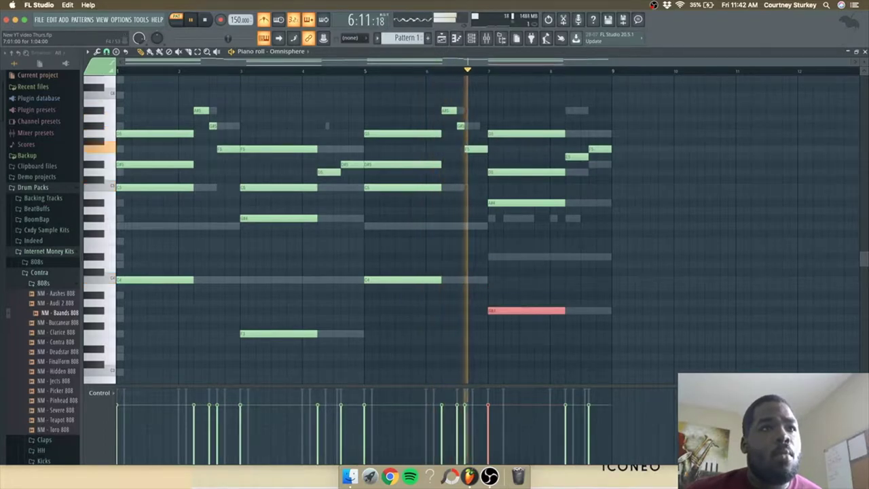
pyautogui.hotkey('ctrl', 'd')
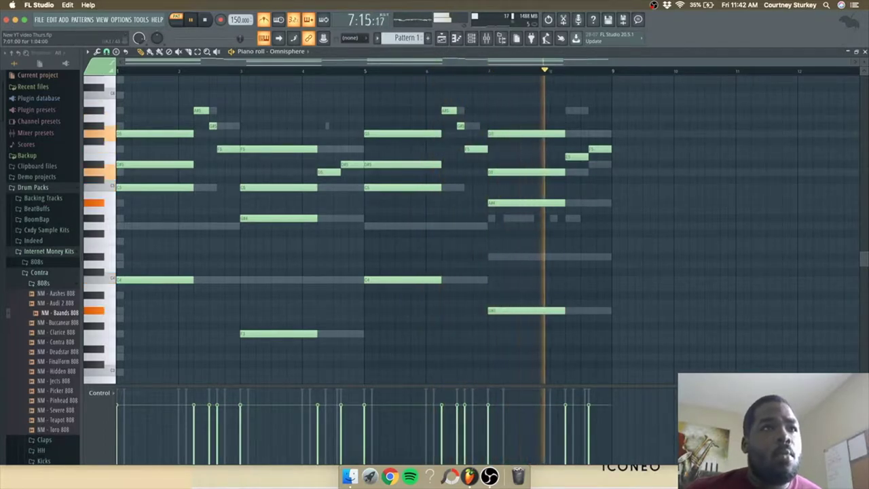
pyautogui.moveTo(526, 310); pyautogui.dragTo(527, 257)
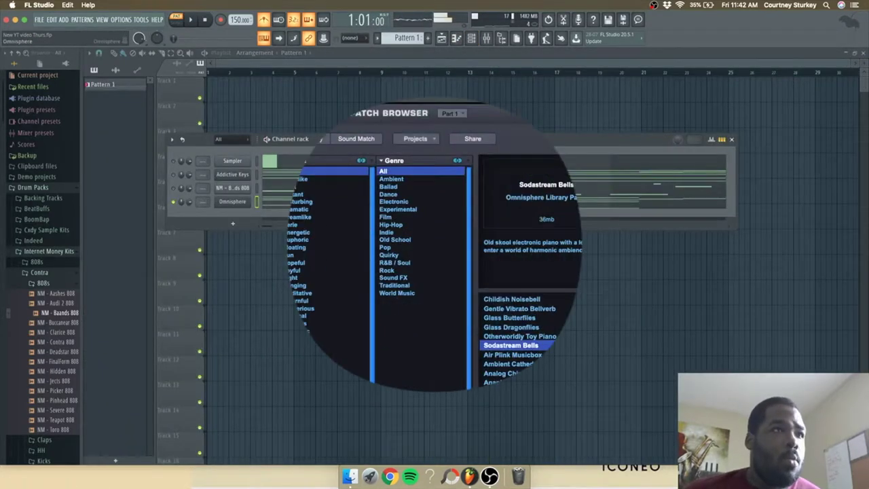
# Step: Play the pattern and examine the Addictive Keys notes in the piano roll
pyautogui.press('space')
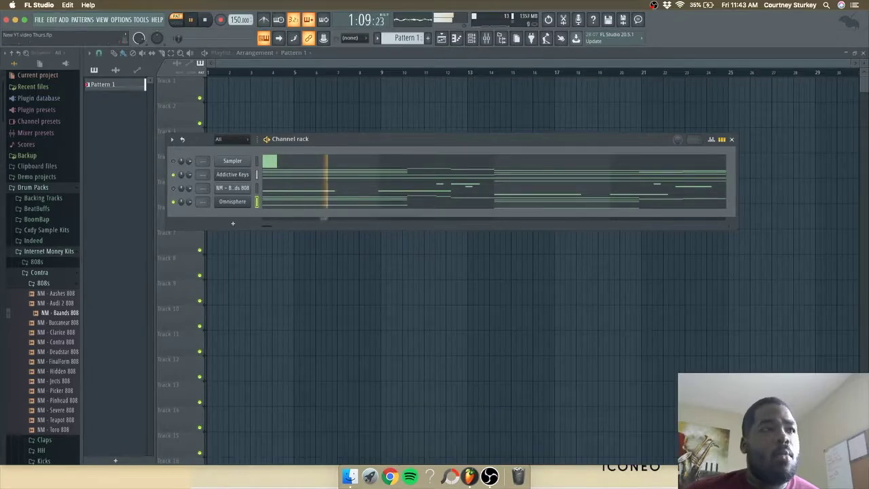
pyautogui.click(550, 174)
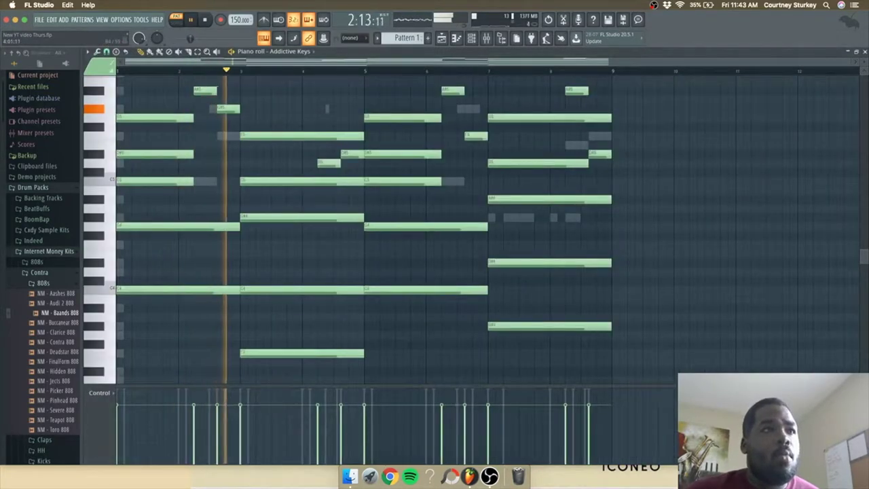
pyautogui.press('F7')
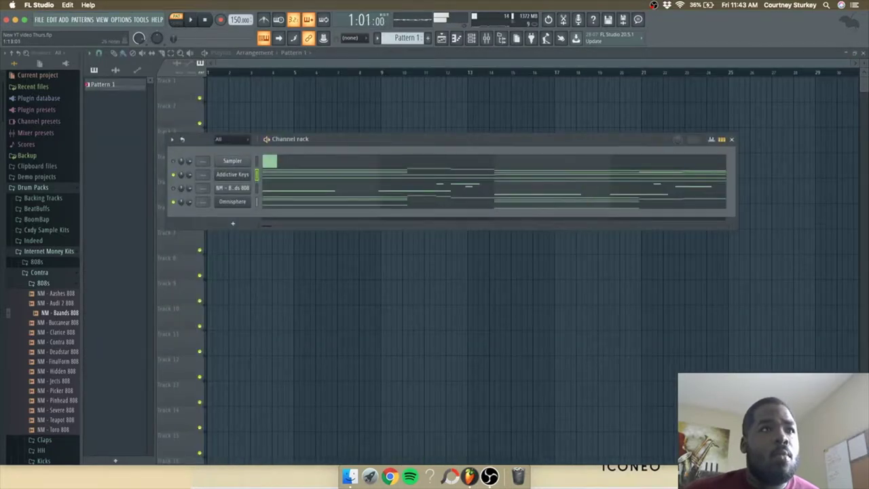
# Step: Randomize the velocity levels of all Omnisphere notes and lower their overall velocity
pyautogui.click(353, 201)
pyautogui.scroll(-4, 353, 200)
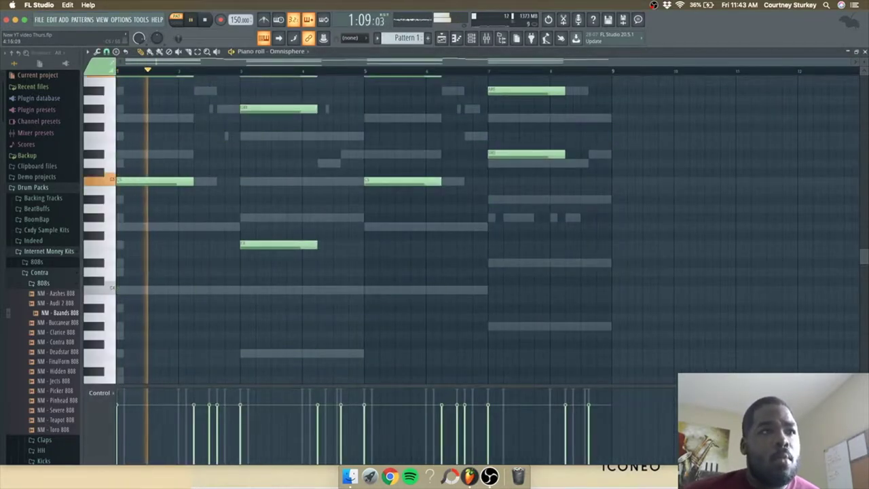
pyautogui.hotkey('ctrl', 'a')
pyautogui.hotkey('alt', 'r')
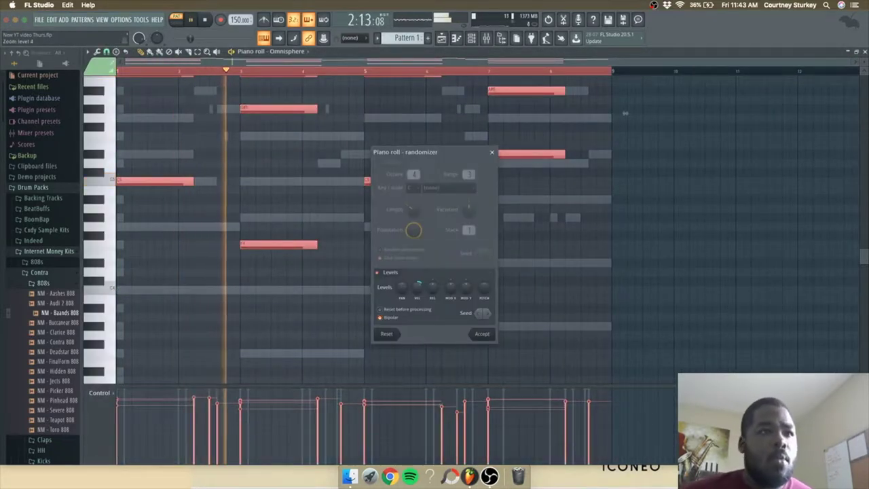
pyautogui.press('Escape')
pyautogui.hotkey('ctrl', 'd')
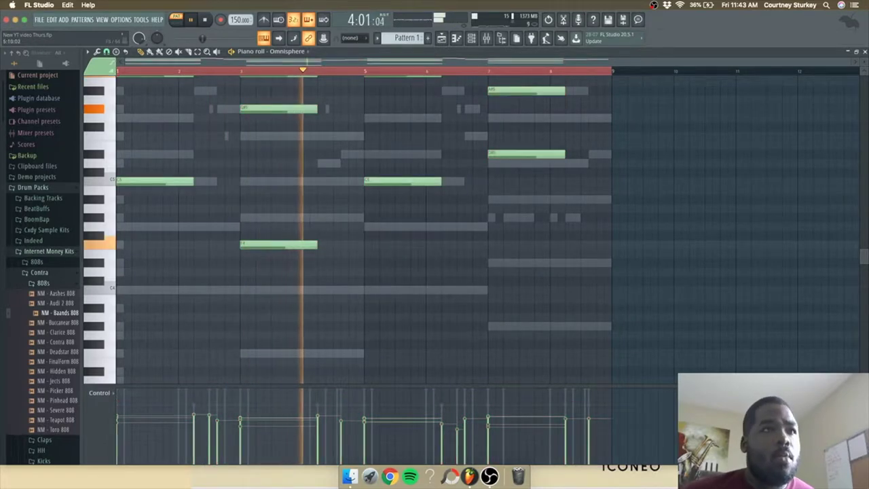
pyautogui.scroll(3, 625, 114)
pyautogui.hotkey('ctrl', 'd')
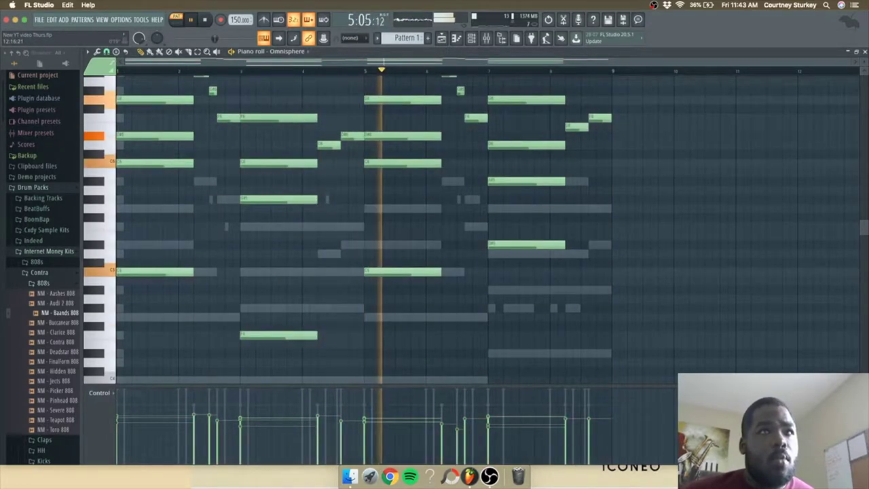
# Step: Move the Omnisphere channel above the NM Baands 808 channel in the channel rack
pyautogui.press('Escape')
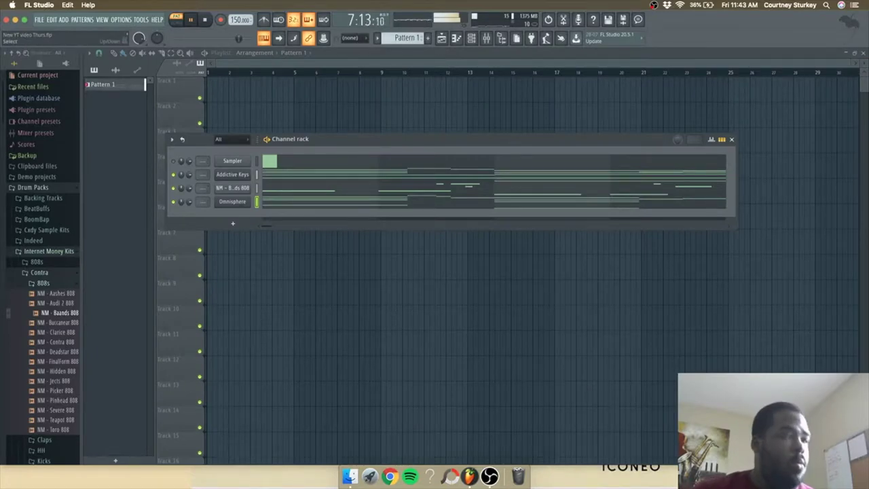
pyautogui.hotkey('alt', 'Up')
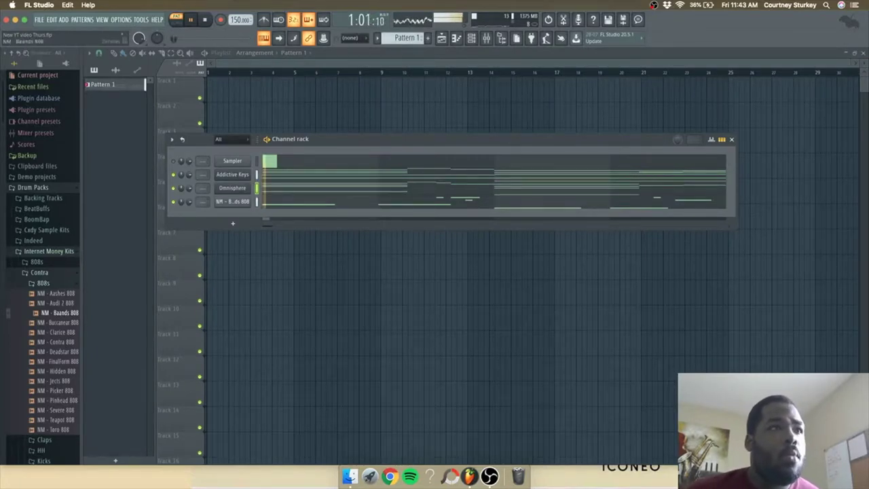
# Step: Move the first Omnisphere melody note in bar 8 to C6 and lower the velocities of the last two notes
pyautogui.press('F7')
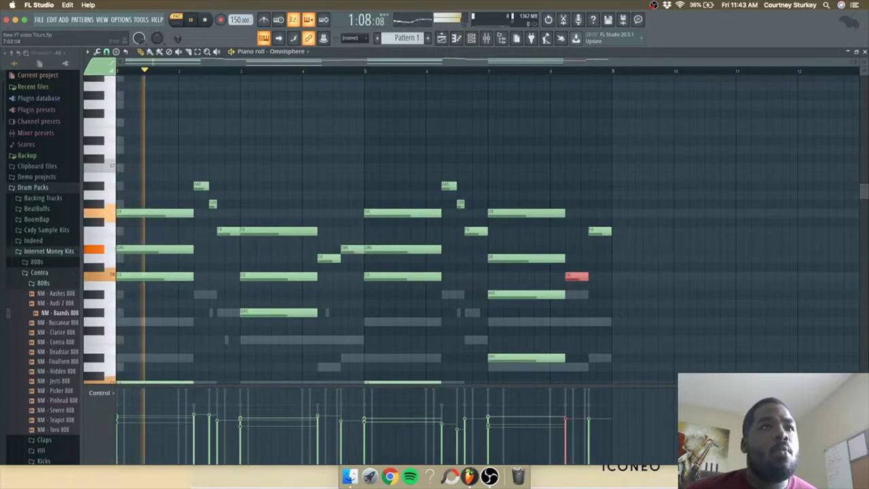
pyautogui.moveTo(636, 200); pyautogui.dragTo(574, 282)
pyautogui.press('super+alt+z')
pyautogui.press('super+alt+z')
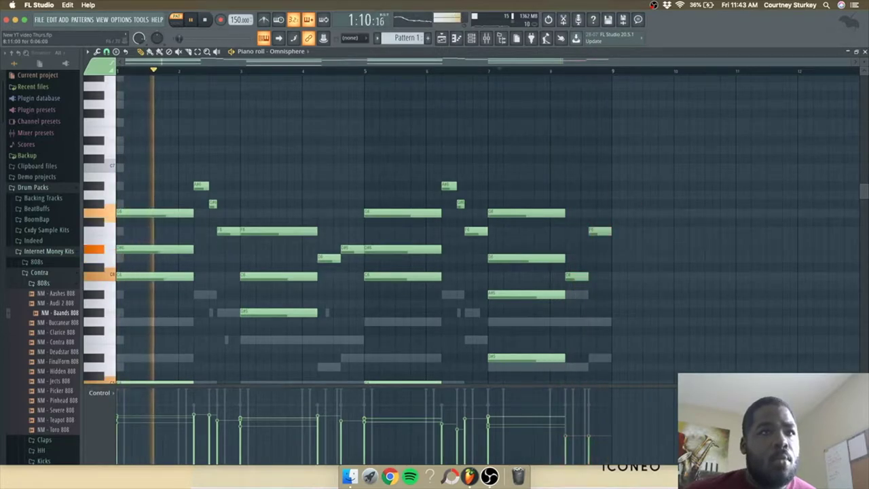
pyautogui.press('super+alt+z')
pyautogui.press('super+alt+z')
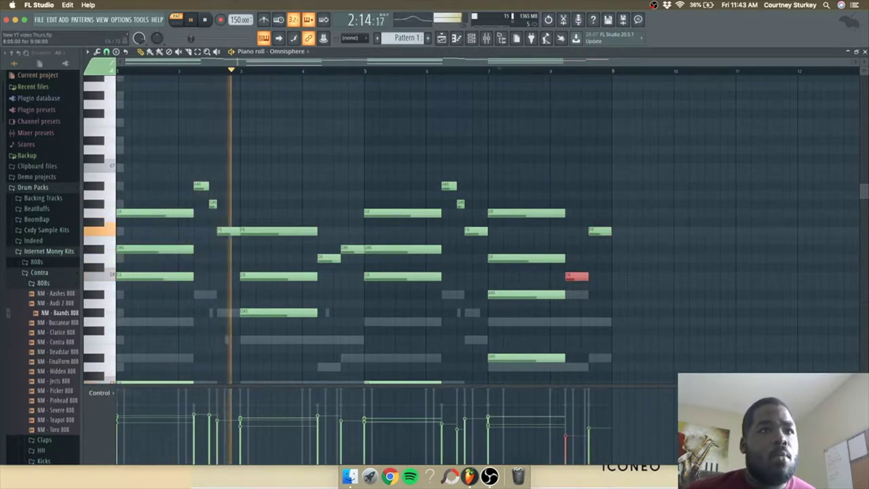
pyautogui.click(864, 52)
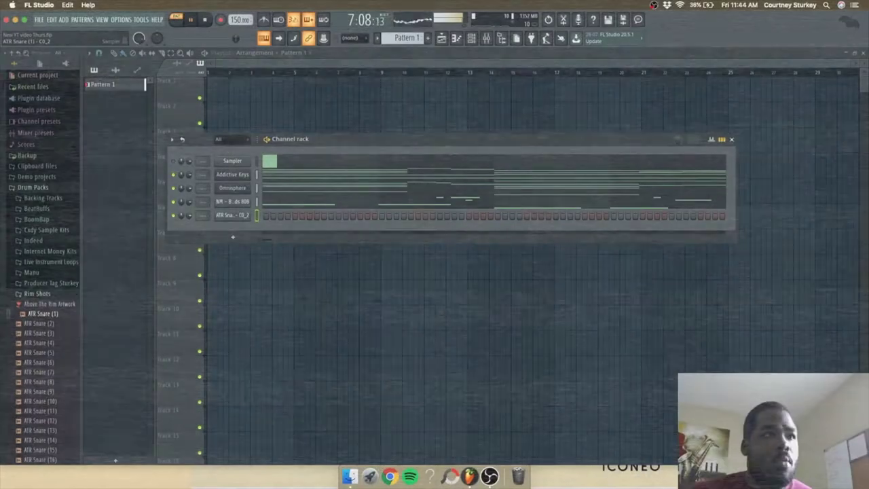
# Step: Open the ATR Snare (1) channel in the piano roll and place two C5 hits in bar 1
pyautogui.rightClick(250, 210)
pyautogui.click(270, 214)
pyautogui.press('space')
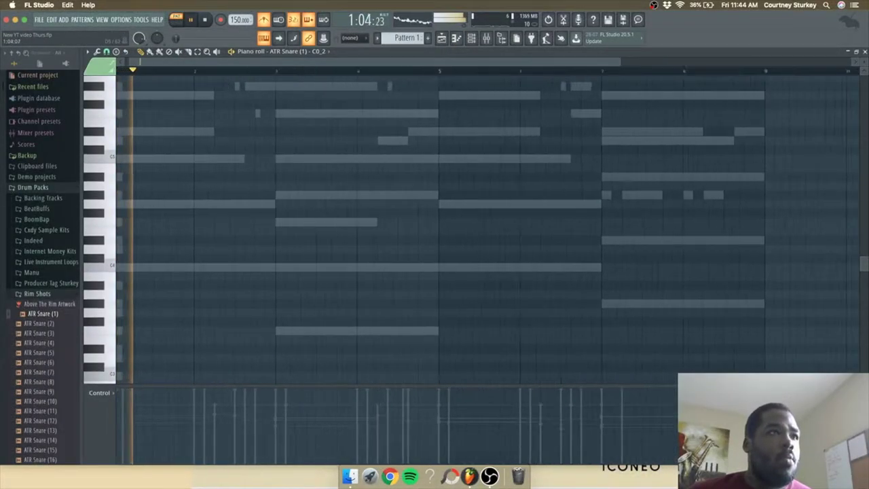
pyautogui.press('space')
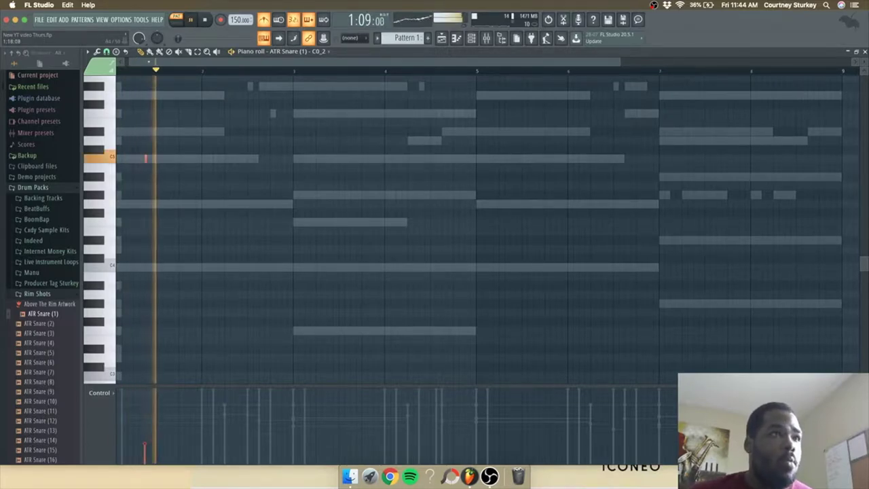
pyautogui.press('space')
pyautogui.click(169, 159)
pyautogui.scroll(3, 167, 159)
pyautogui.moveTo(165, 149); pyautogui.dragTo(177, 176)
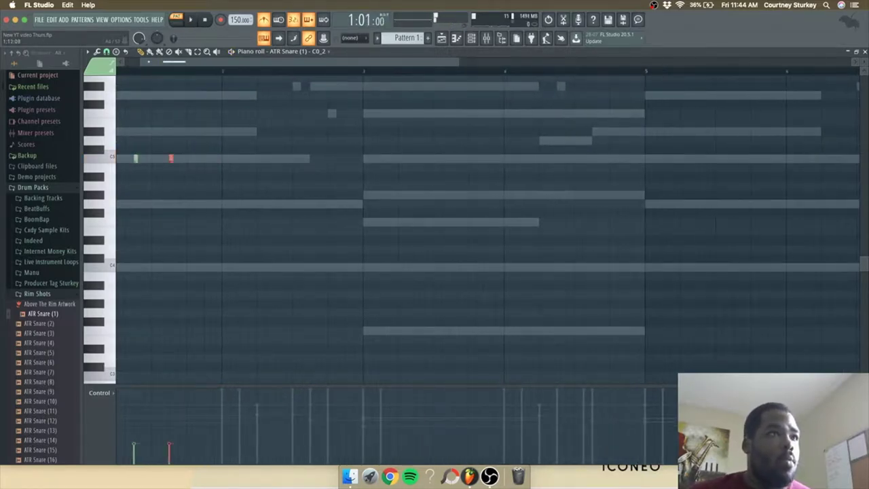
# Step: Raise the velocity of both snare hits and change the piano roll's snap-to-grid setting
pyautogui.scroll(-2, 197, 158)
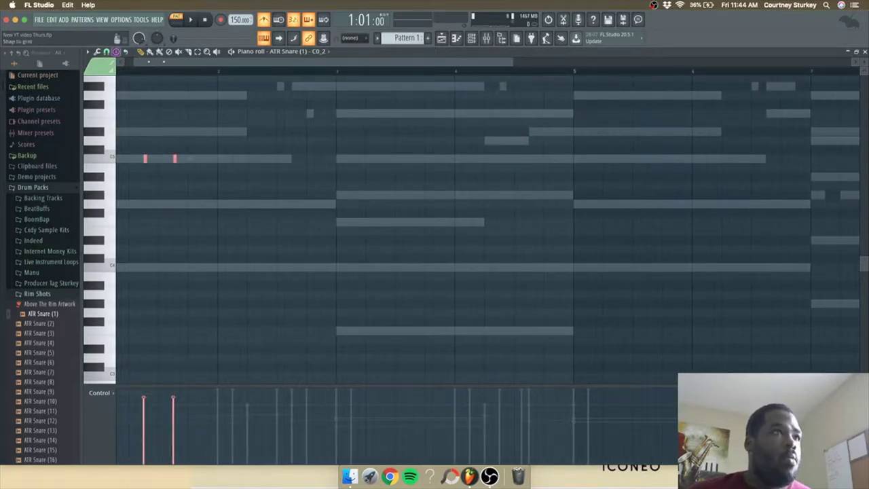
pyautogui.click(106, 52)
pyautogui.click(118, 174)
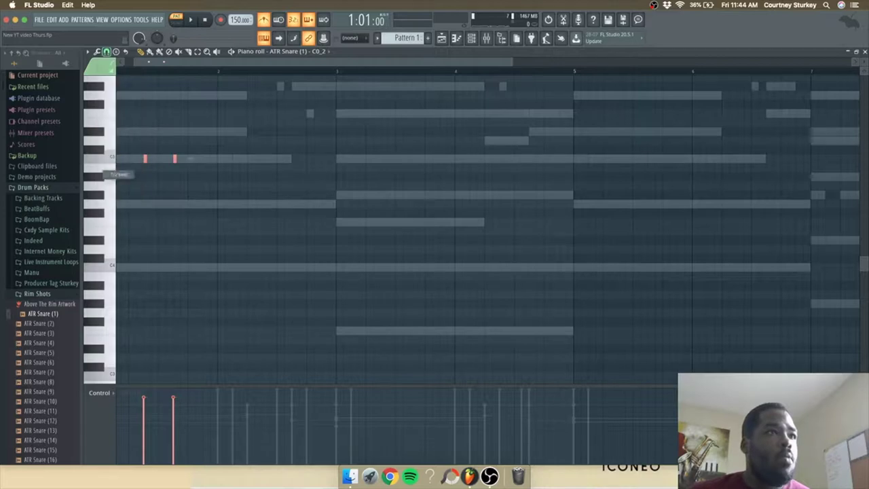
pyautogui.press('space')
pyautogui.scroll(-3, 153, 175)
pyautogui.scroll(-2, 153, 175)
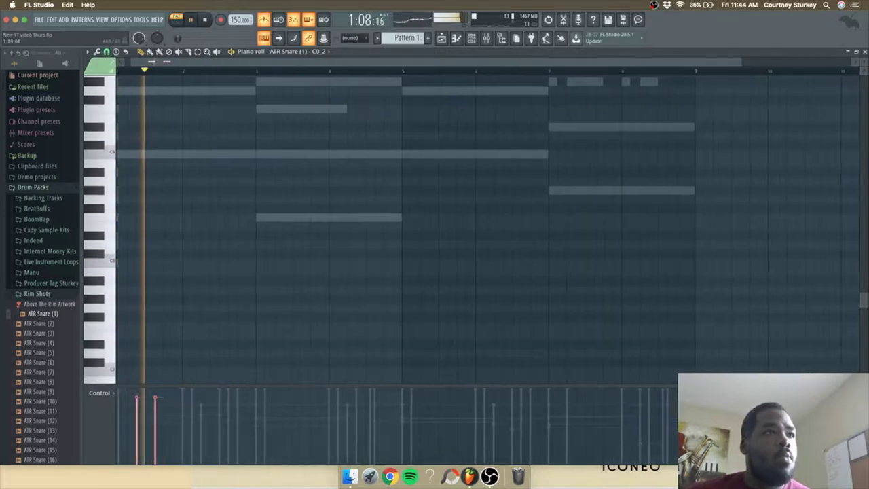
# Step: Shorten the second snare hit and repeat the C5 snare pair through bars 2 to 4
pyautogui.scroll(3, 154, 175)
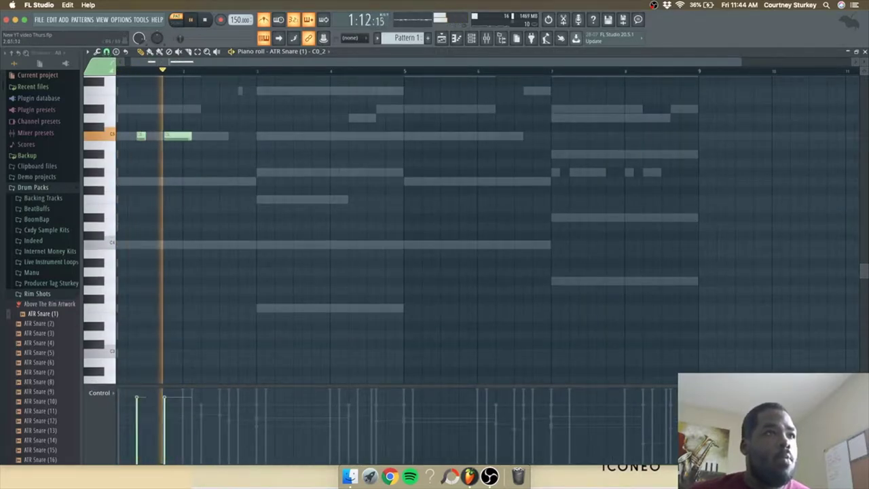
pyautogui.moveTo(183, 113); pyautogui.dragTo(218, 136)
pyautogui.moveTo(332, 87); pyautogui.dragTo(286, 135)
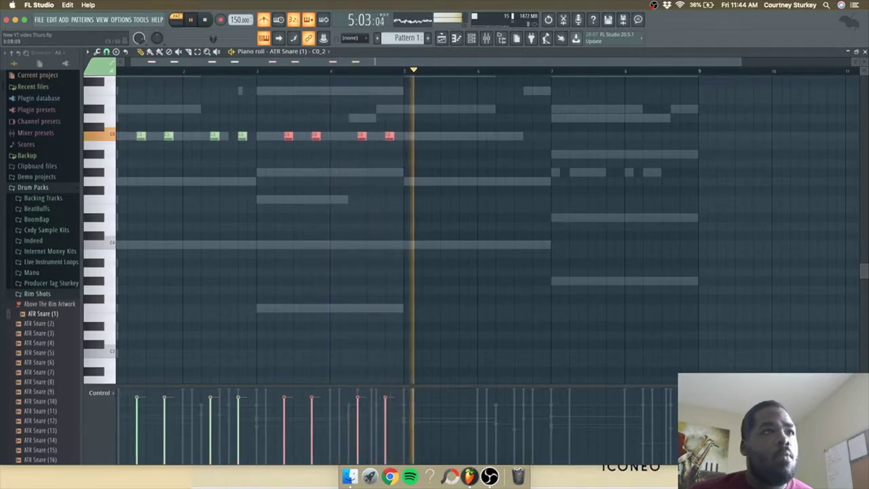
pyautogui.moveTo(435, 127); pyautogui.dragTo(117, 190)
pyautogui.press('super+d')
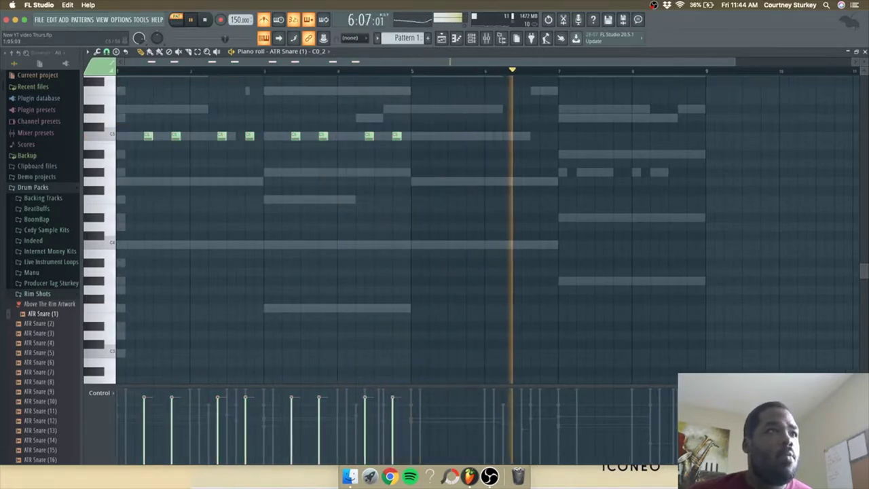
pyautogui.click(433, 136)
pyautogui.moveTo(433, 135); pyautogui.dragTo(461, 135)
pyautogui.rightClick(461, 136)
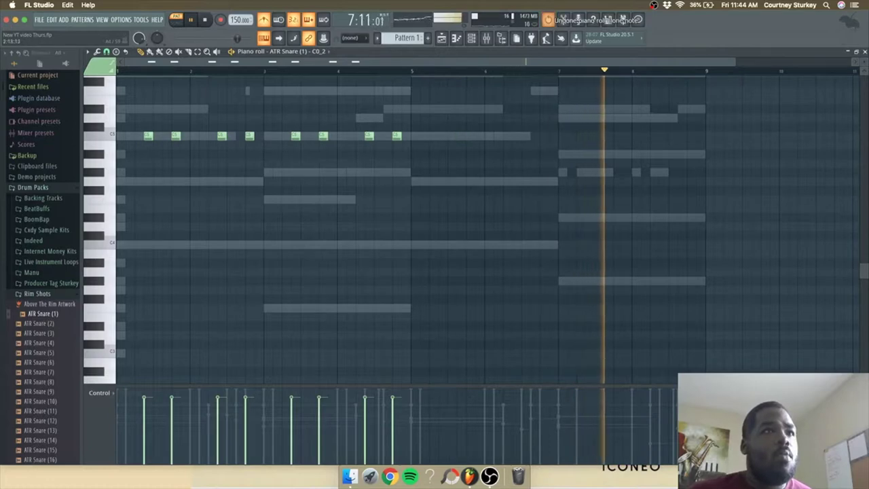
# Step: Duplicate the eight snare hits into bars 5 to 8 and shift the copies to match the original rhythm
pyautogui.moveTo(443, 105); pyautogui.dragTo(118, 214)
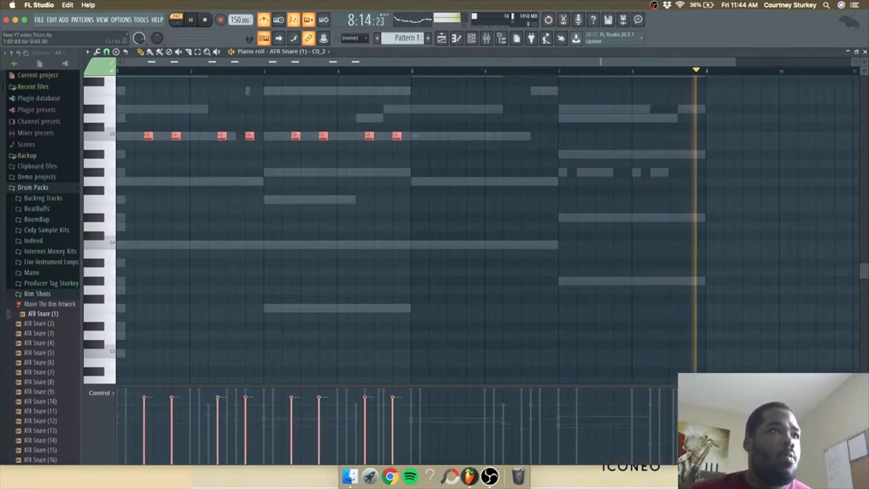
pyautogui.hotkey('ctrl', 'b')
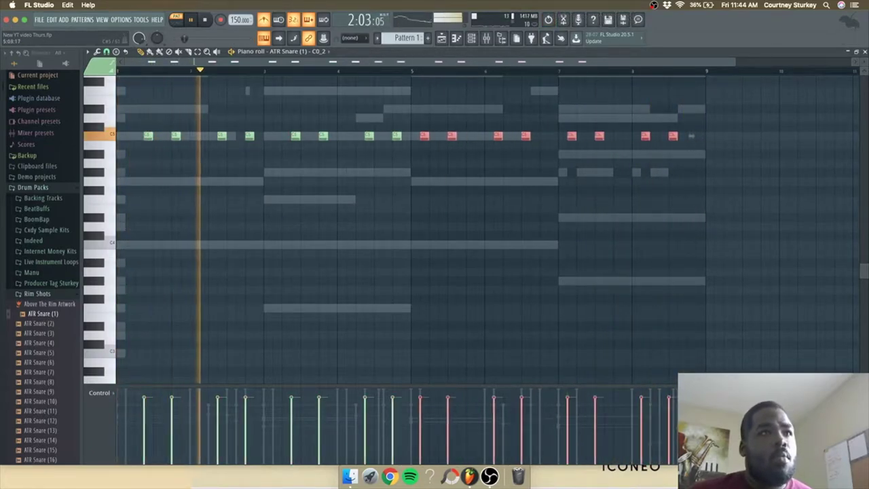
pyautogui.hotkey('shift', 'Right')
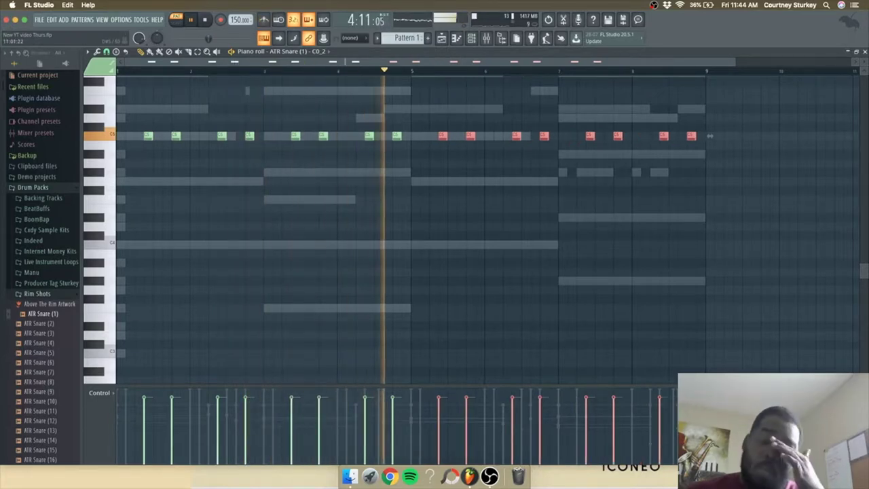
# Step: Lower the velocity of all snare hits slightly and close the piano roll
pyautogui.hotkey('ctrl', 'a')
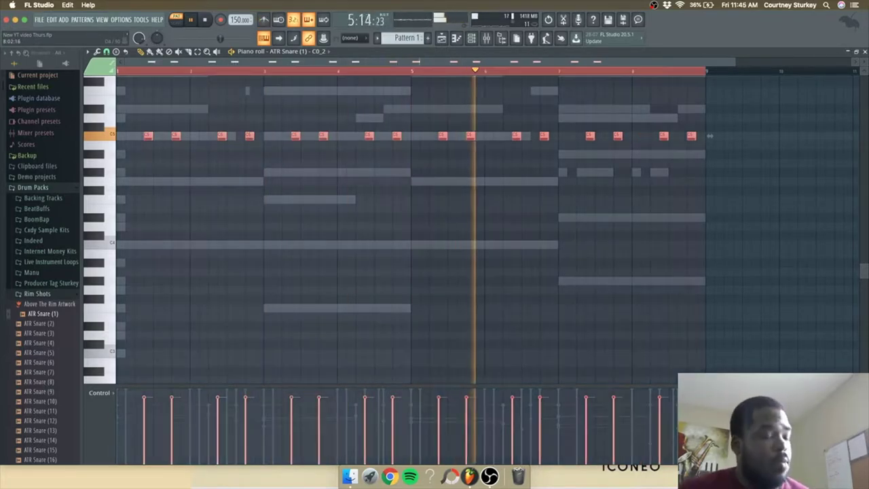
pyautogui.hotkey('ctrl', 'd')
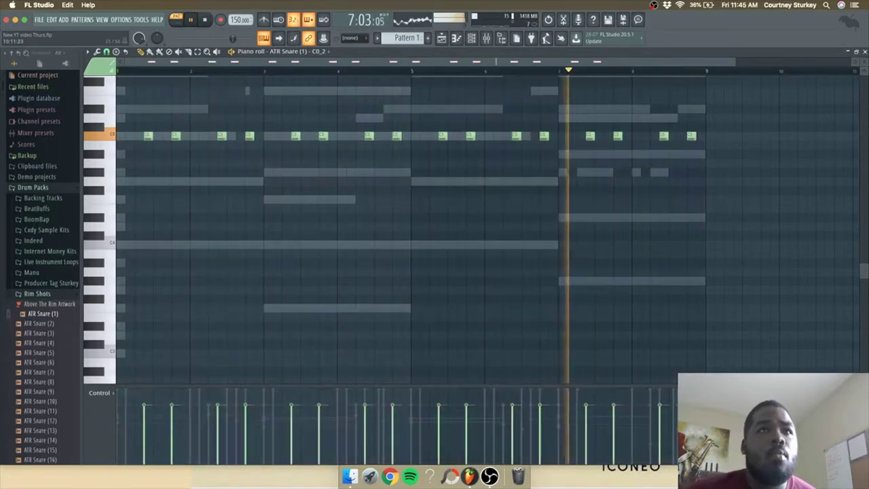
pyautogui.press('Escape')
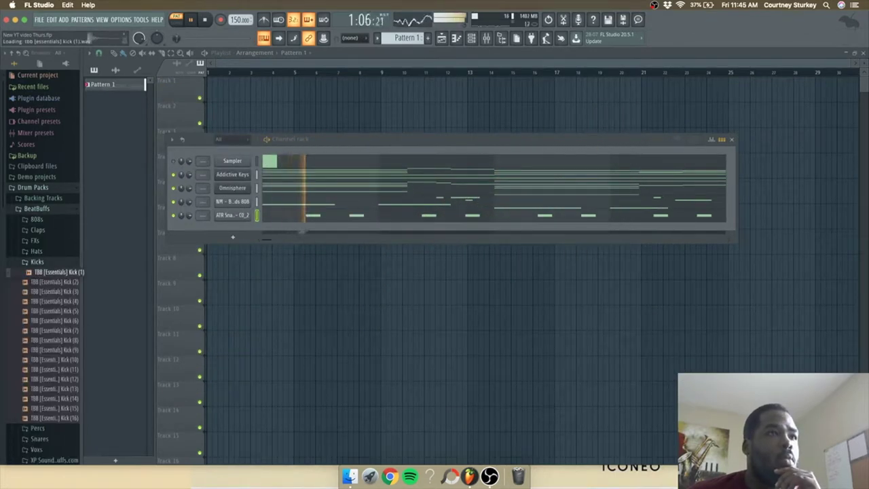
# Step: Add TBB [Essentials] Kick (1) as a new channel with a kick starting each of the first four bars, and open its piano roll
pyautogui.moveTo(59, 272); pyautogui.dragTo(232, 231)
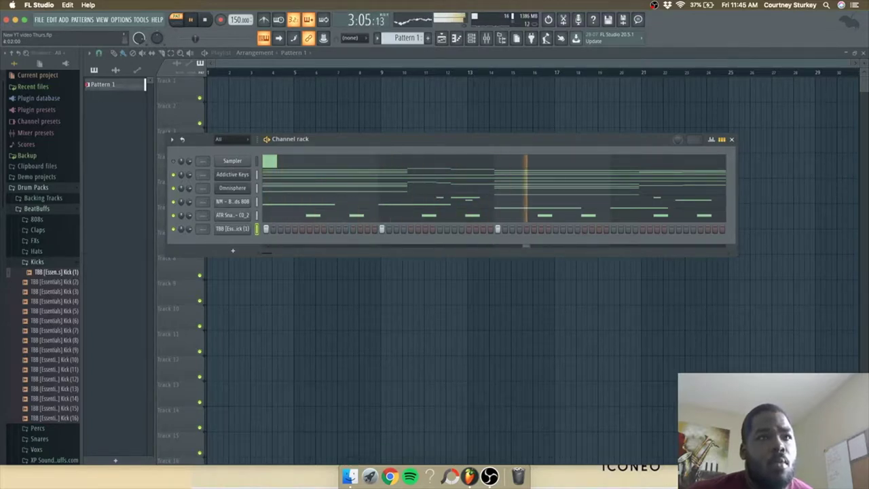
pyautogui.rightClick(232, 229)
pyautogui.click(235, 239)
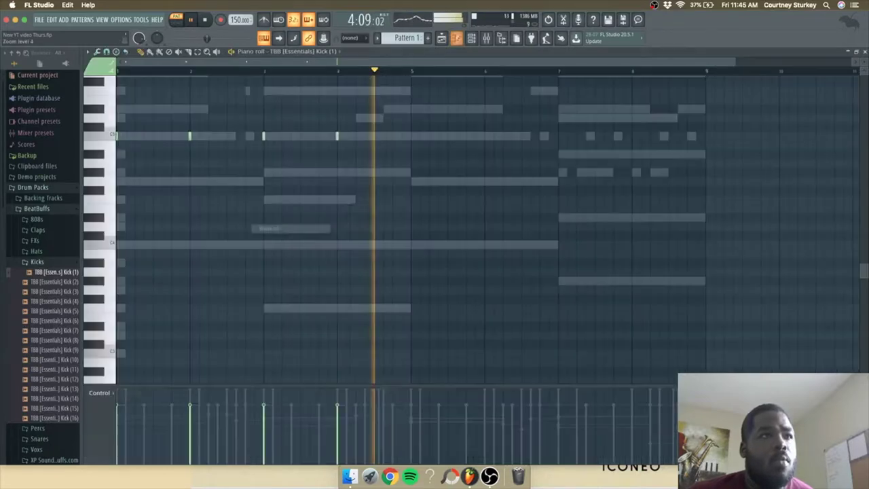
# Step: Duplicate the four kick hits into bars 5 to 8 and align the copies with the bar starts
pyautogui.moveTo(396, 204); pyautogui.dragTo(116, 112)
pyautogui.hotkey('ctrl', 'b')
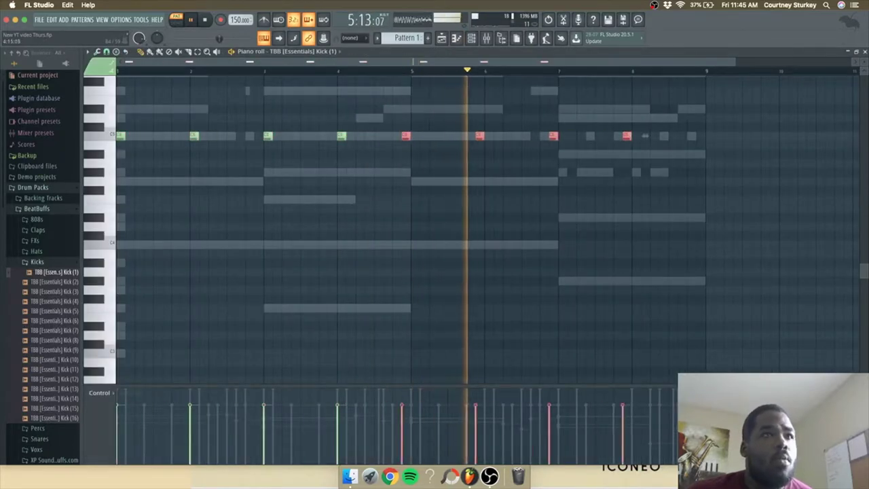
pyautogui.hotkey('ctrl', 'd')
# Step: Add a C5 kick hit halfway through each bar from bar 1 to bar 8
pyautogui.click(154, 136)
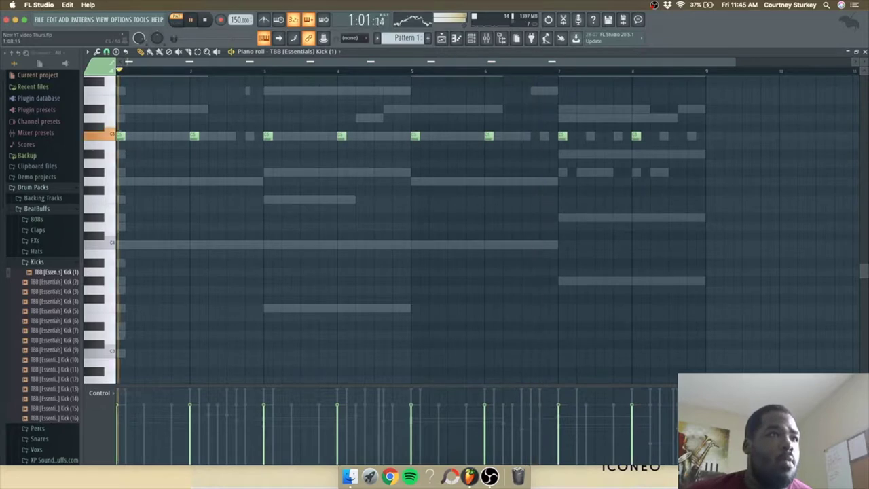
pyautogui.click(228, 136)
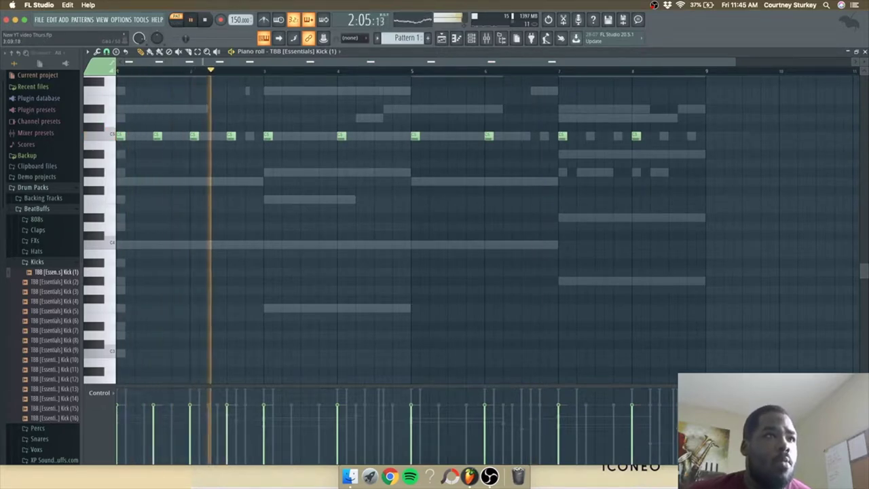
pyautogui.click(304, 136)
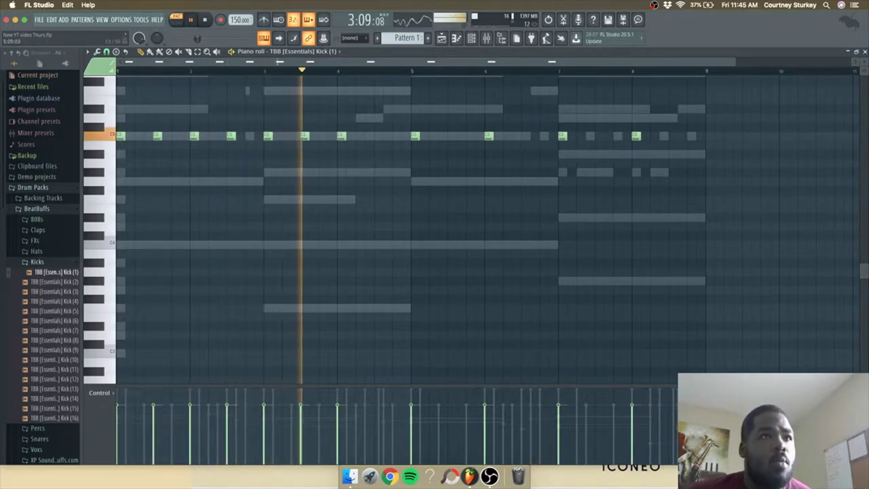
pyautogui.click(378, 136)
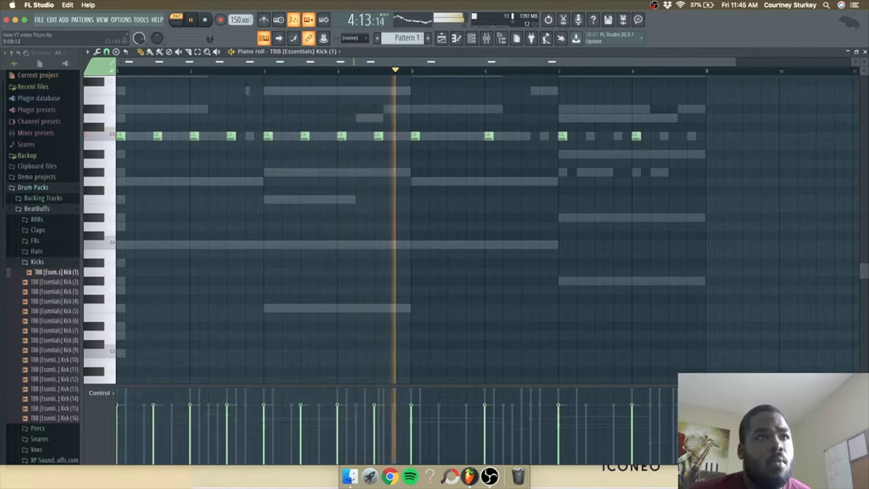
pyautogui.click(452, 135)
pyautogui.click(525, 136)
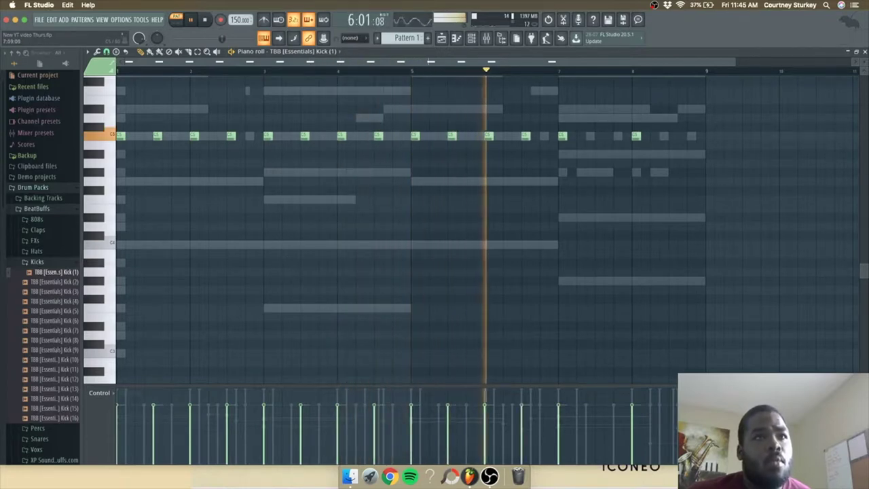
pyautogui.click(599, 135)
pyautogui.click(673, 135)
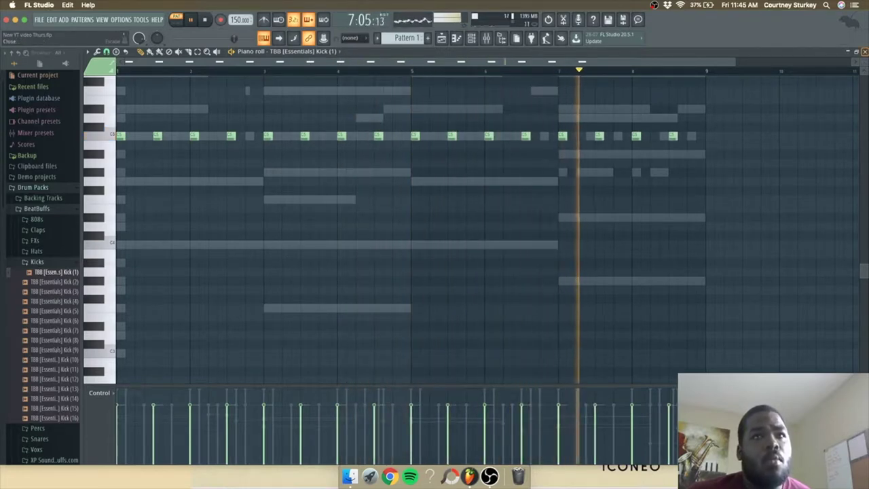
# Step: Raise the velocity of all kick hits to just below maximum and close the piano roll
pyautogui.click(864, 51)
pyautogui.press('F7')
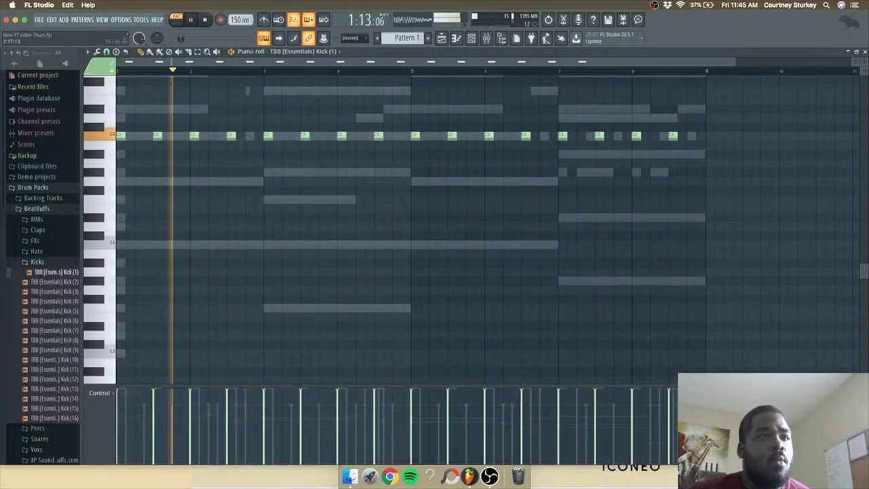
pyautogui.press('super+z')
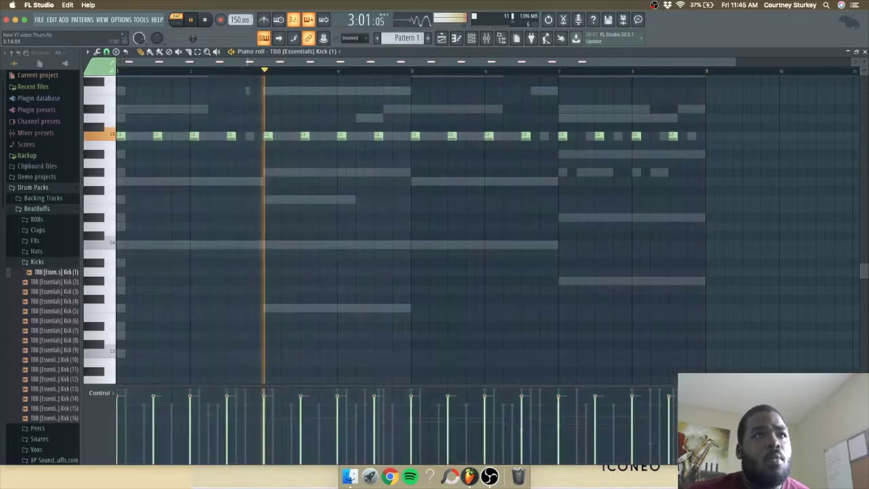
pyautogui.click(864, 52)
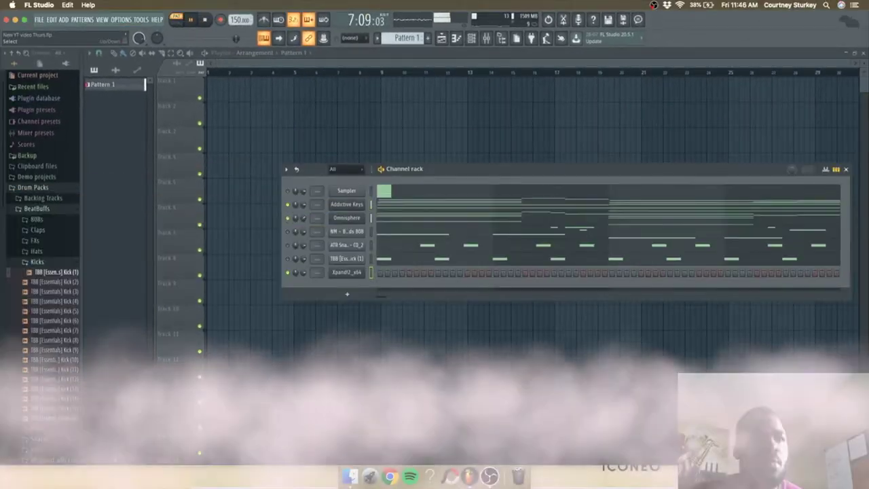
# Step: Open the Xpand!2_x64 channel in the piano roll and delete the two short notes in bar 8
pyautogui.press('F7')
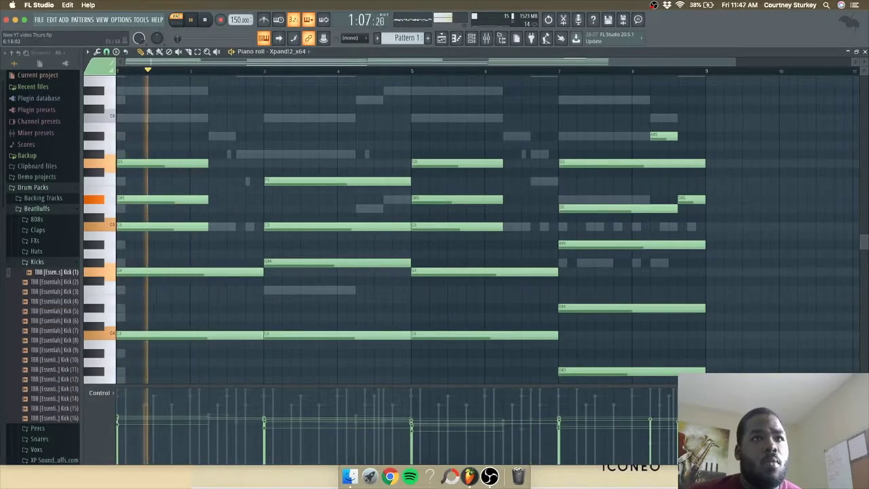
pyautogui.press('space')
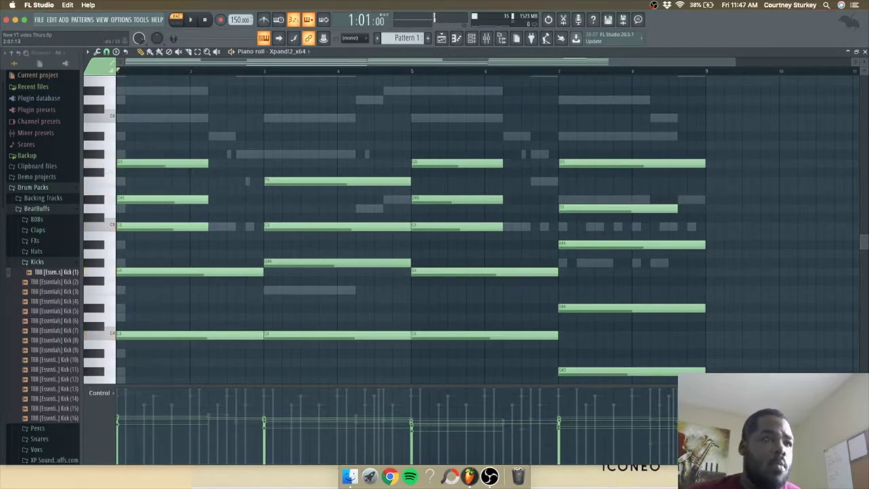
pyautogui.press('space')
# Step: Shorten all five notes of the Xpand!2_x64 chord in bar 1 to one bar
pyautogui.moveTo(276, 304); pyautogui.dragTo(231, 303)
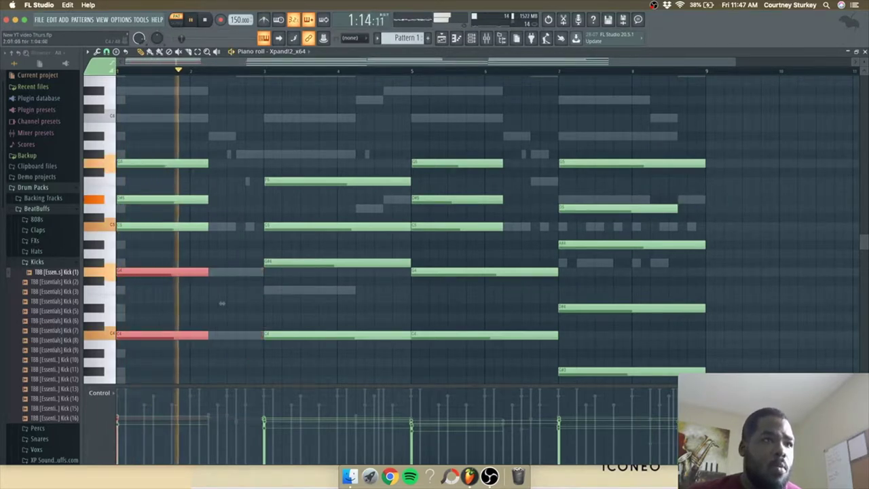
pyautogui.keyDown('super'); pyautogui.click(222, 303); pyautogui.keyUp('super')
pyautogui.press('space')
pyautogui.moveTo(120, 150); pyautogui.dragTo(217, 367)
pyautogui.press('space')
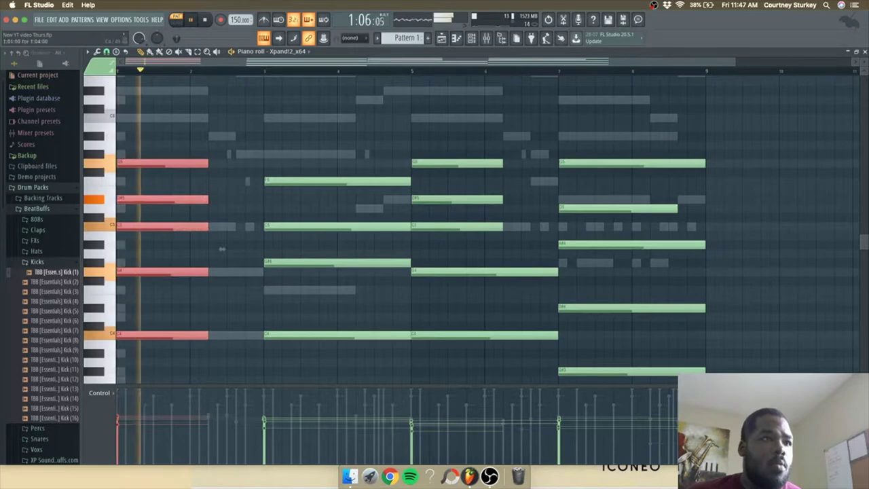
pyautogui.moveTo(222, 250); pyautogui.dragTo(203, 249)
pyautogui.keyDown('super'); pyautogui.click(204, 249); pyautogui.keyUp('super')
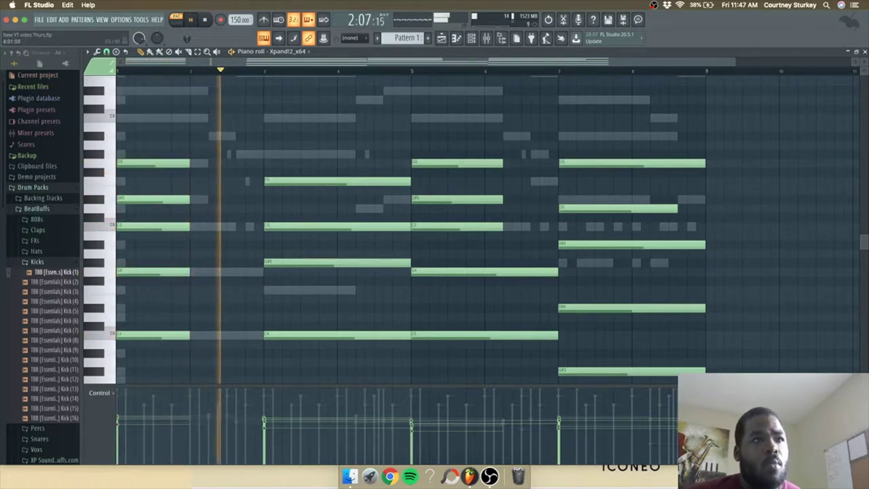
# Step: Shorten the upper four notes of the chord starting in bar 3 to one bar
pyautogui.moveTo(266, 151); pyautogui.dragTo(421, 343)
pyautogui.press('space')
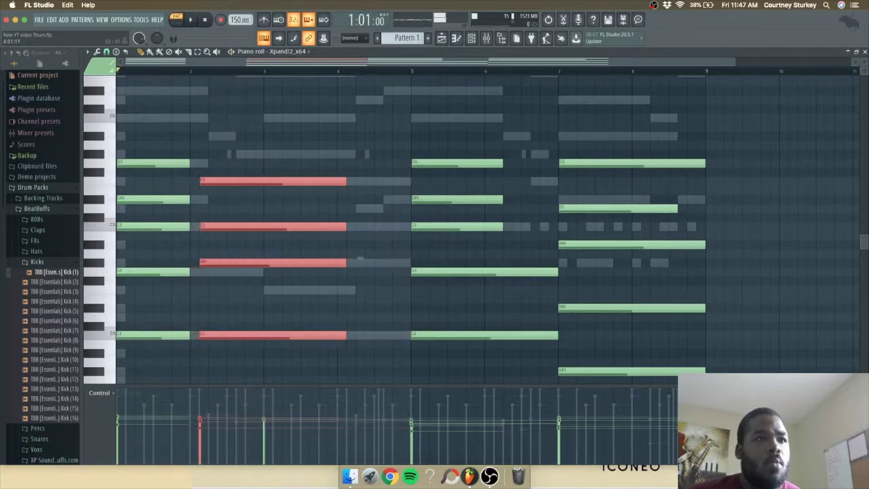
pyautogui.press('super+z')
pyautogui.moveTo(424, 258); pyautogui.dragTo(351, 259)
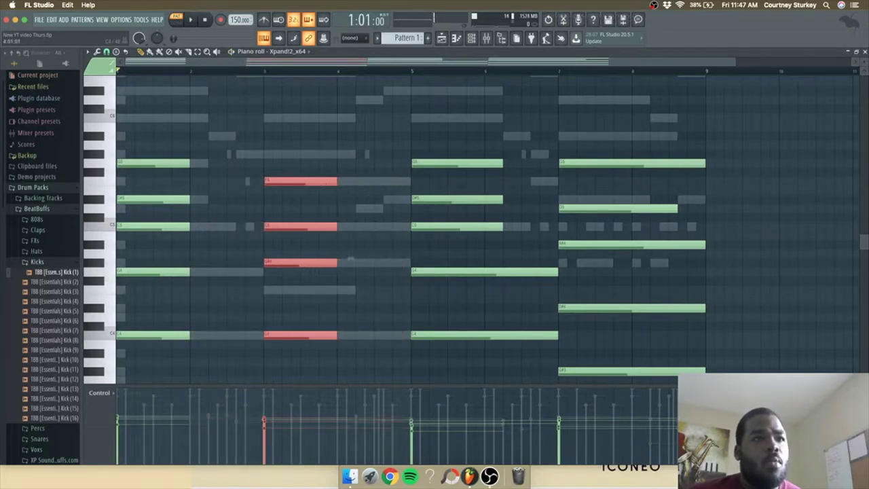
# Step: Shorten all notes of the chord starting in bar 5 to one bar
pyautogui.moveTo(517, 357); pyautogui.dragTo(476, 133)
pyautogui.scroll(-1, 488, 156)
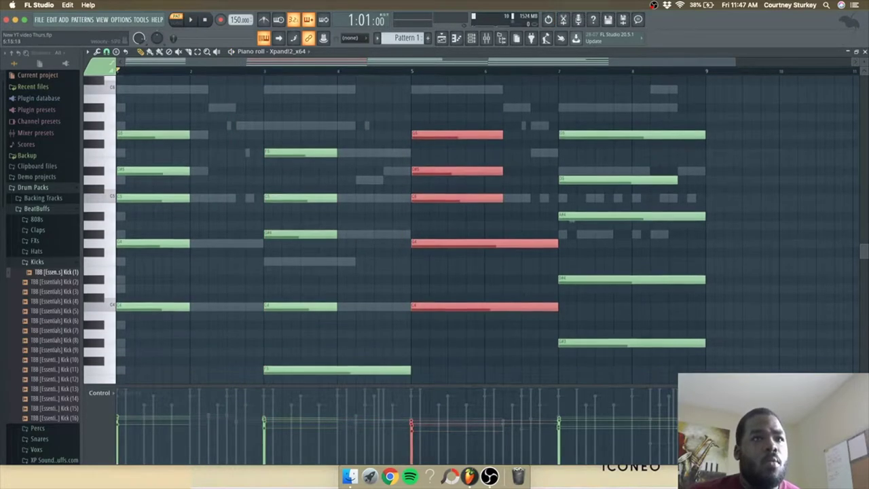
pyautogui.moveTo(571, 220); pyautogui.dragTo(423, 134)
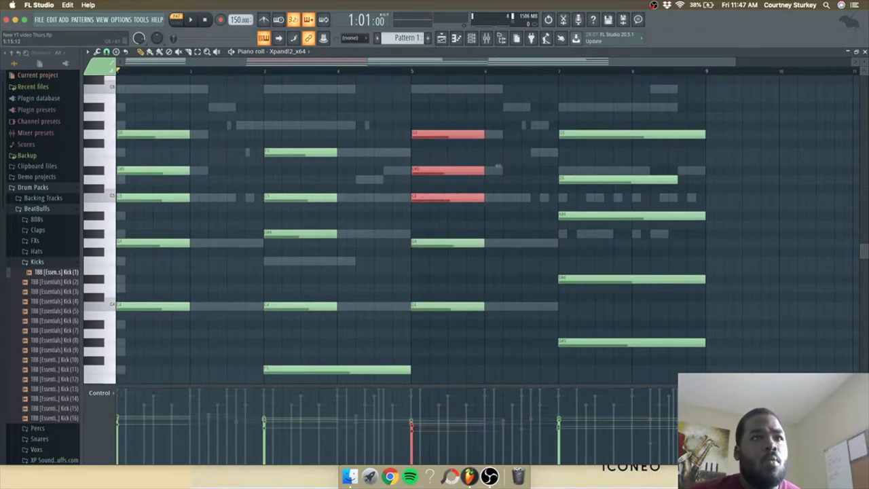
# Step: Shorten the chord starting in bar 7 to end with bar 7 and select its D5 note
pyautogui.moveTo(603, 106); pyautogui.dragTo(614, 312)
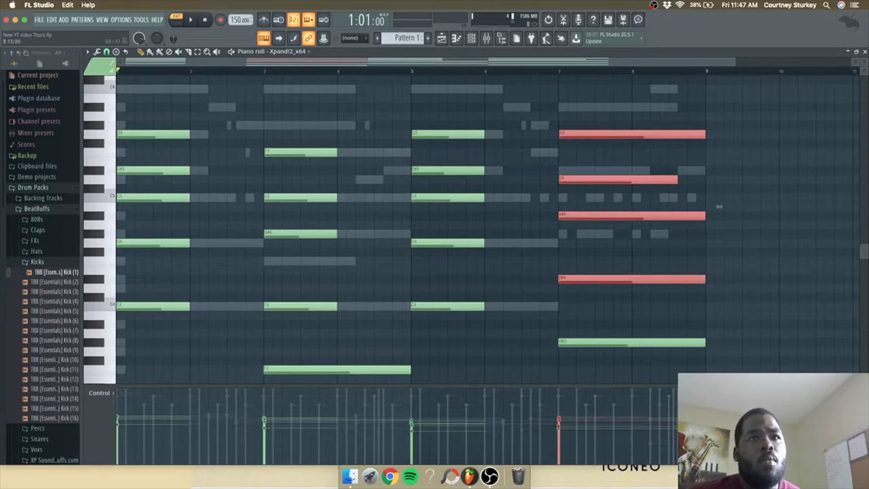
pyautogui.moveTo(643, 121); pyautogui.dragTo(630, 374)
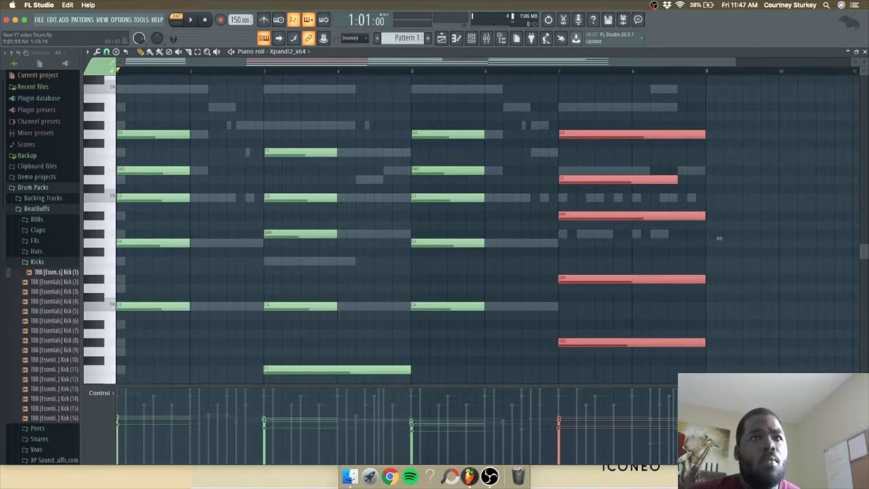
pyautogui.moveTo(719, 238); pyautogui.dragTo(655, 234)
pyautogui.click(600, 179)
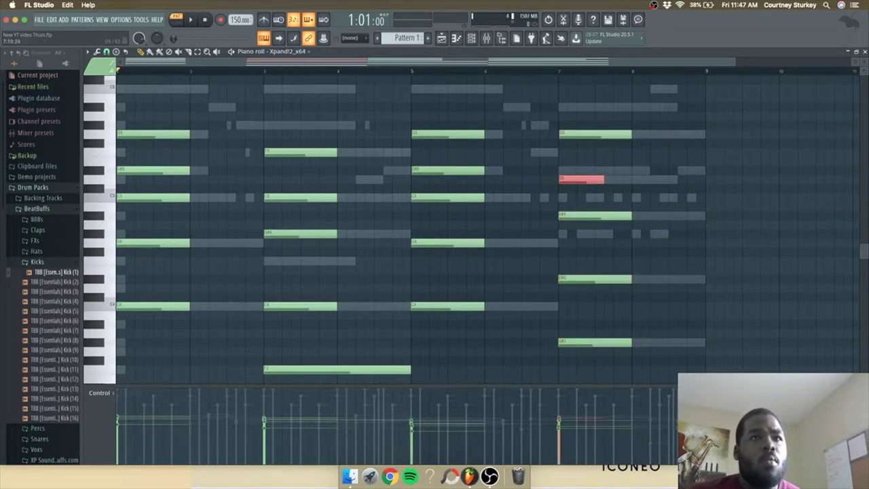
# Step: Shorten the lowest note of the chord starting in bar 3 to one bar and play the pattern back
pyautogui.scroll(-5, 475, 224)
pyautogui.scroll(2, 476, 224)
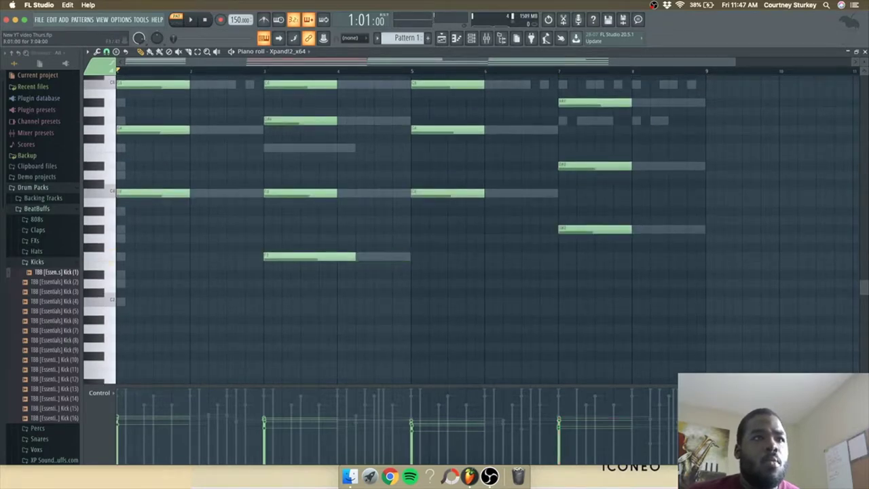
pyautogui.press('space')
pyautogui.scroll(2, 475, 224)
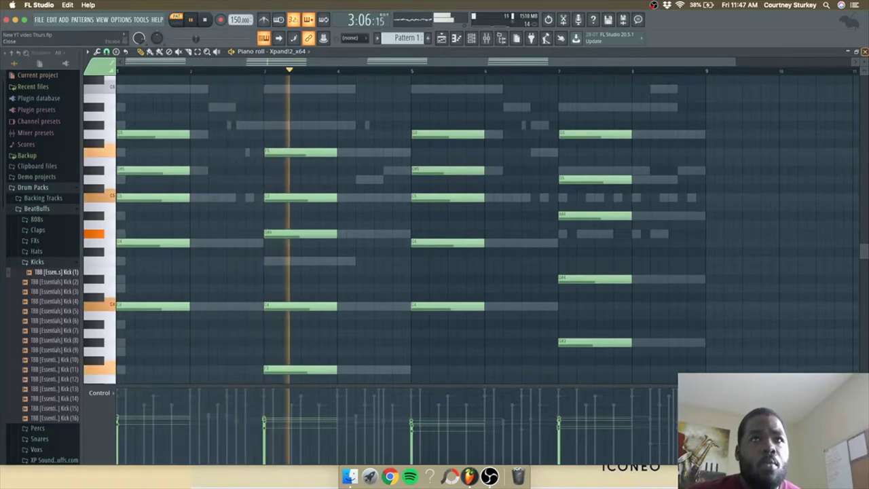
pyautogui.click(865, 52)
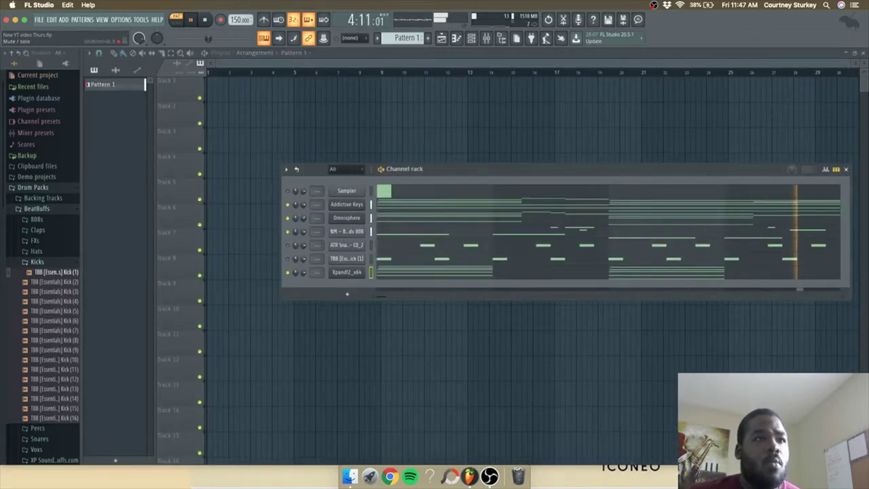
# Step: Move the Xpand!2_x64 channel directly below Omnisphere and the kick channel above the snare
pyautogui.hotkey('alt', 'Up')
pyautogui.hotkey('alt', 'Up')
pyautogui.hotkey('alt', 'Up')
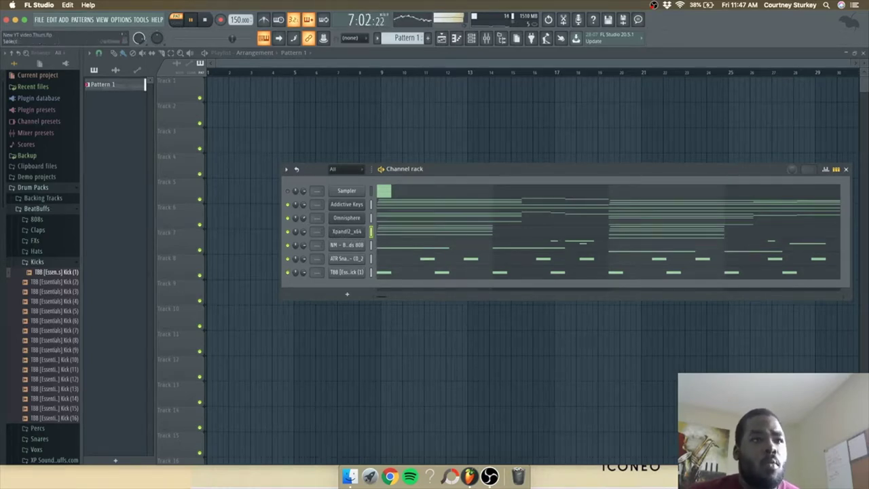
pyautogui.hotkey('alt', 'Up')
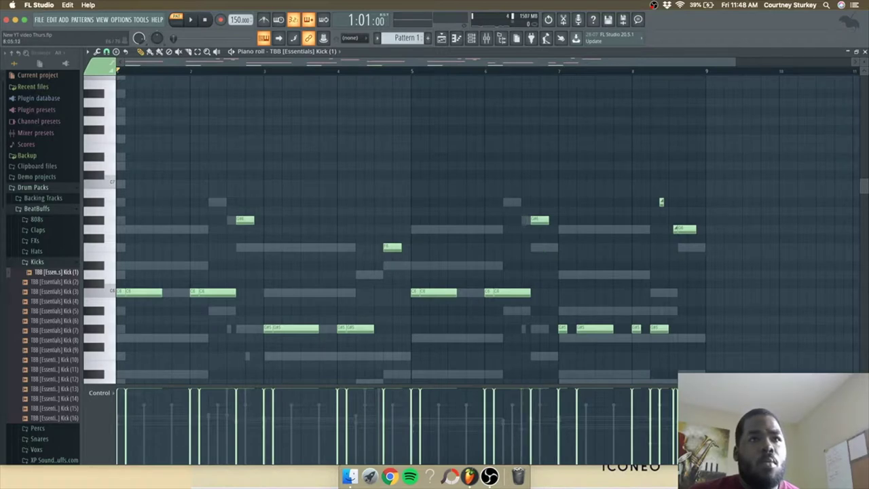
# Step: Shorten all the kick notes in the piano roll and flatten them onto C5, checking them with playback
pyautogui.hotkey('ctrl', 'a')
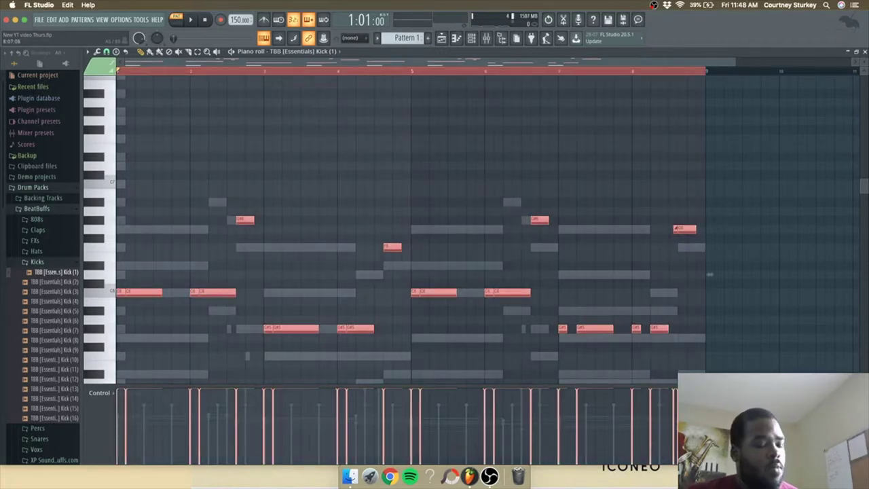
pyautogui.moveTo(710, 274); pyautogui.dragTo(701, 274)
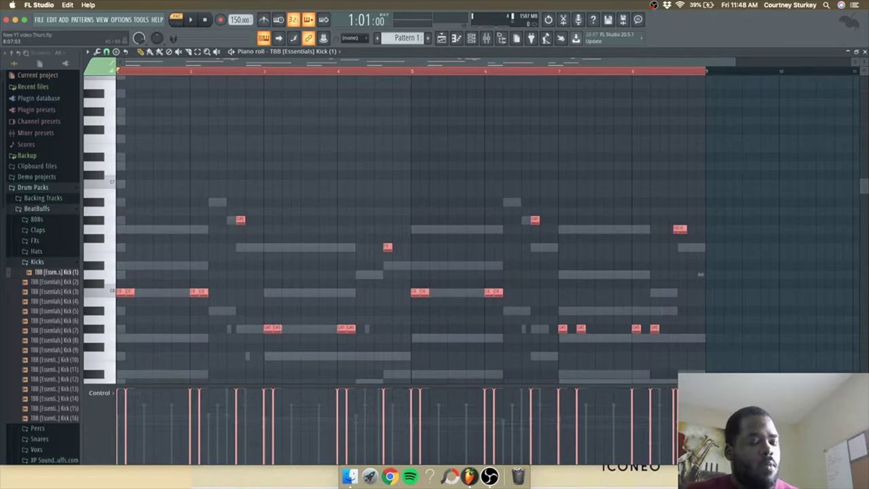
pyautogui.hotkey('alt', 'k')
pyautogui.press('Escape')
pyautogui.scroll(-10, 547, 340)
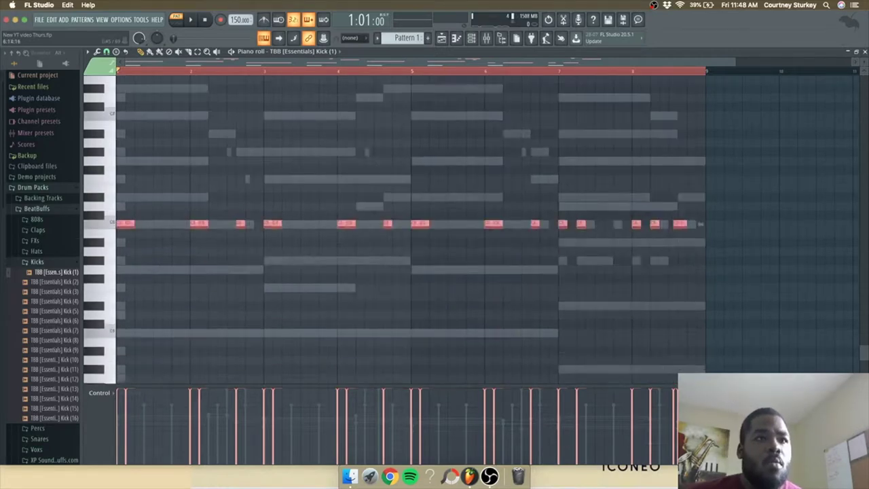
pyautogui.scroll(5, 547, 340)
pyautogui.press('space')
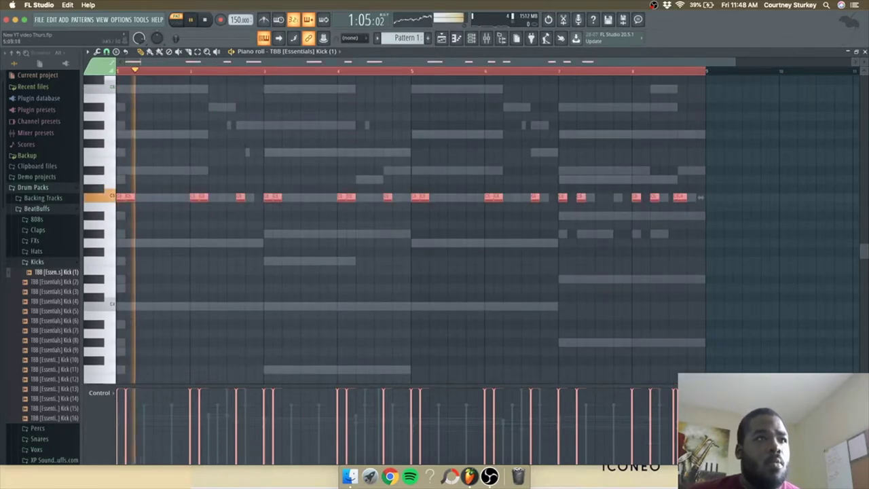
pyautogui.hotkey('ctrl', 'd')
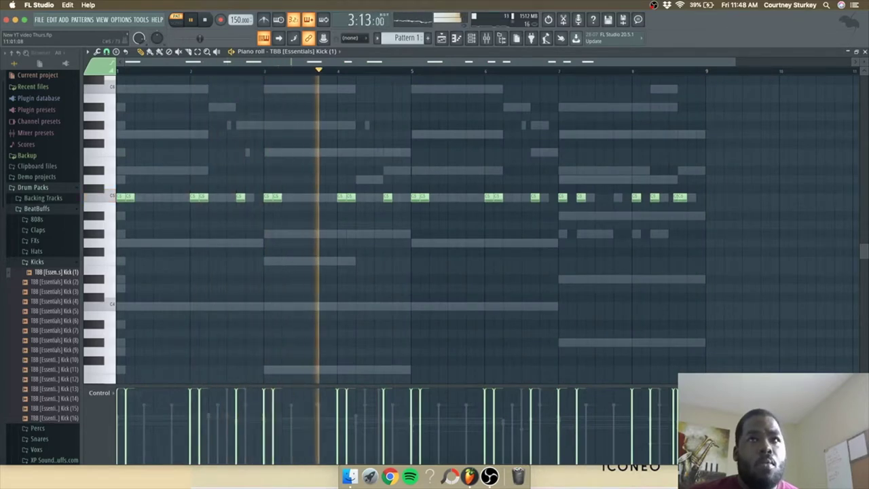
pyautogui.click(863, 51)
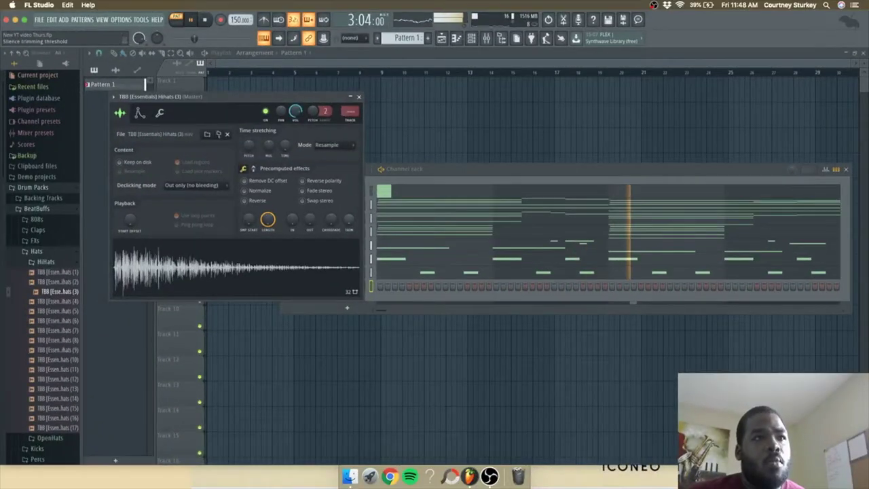
# Step: Raise the silence trimming of the Hihats (3) sample and add short fades in and out
pyautogui.moveTo(349, 219); pyautogui.dragTo(349, 151)
pyautogui.moveTo(310, 219); pyautogui.dragTo(292, 206)
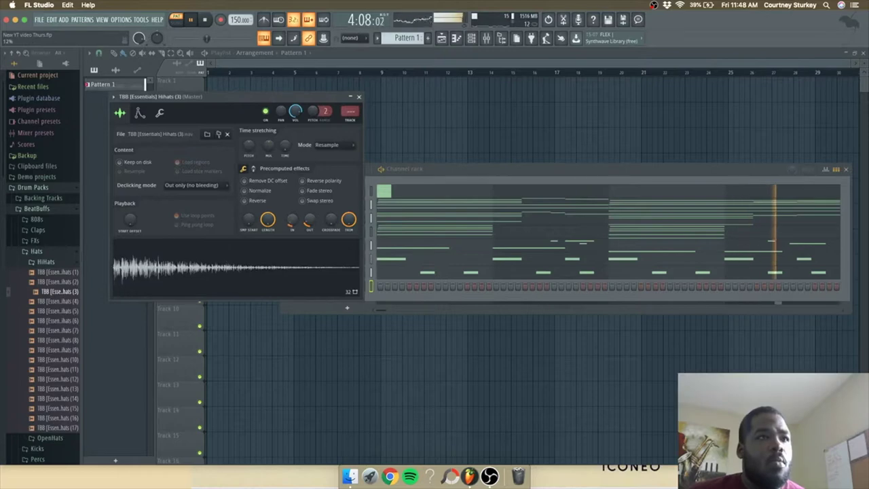
pyautogui.click(359, 96)
# Step: Try a fill every 4 steps on the Hihats (3) channel and replace it with a fill every 2 steps
pyautogui.rightClick(361, 284)
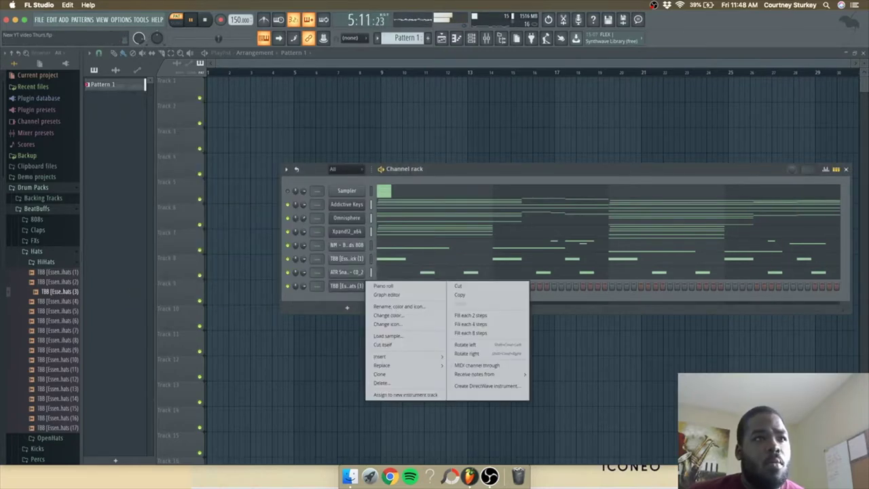
pyautogui.click(471, 324)
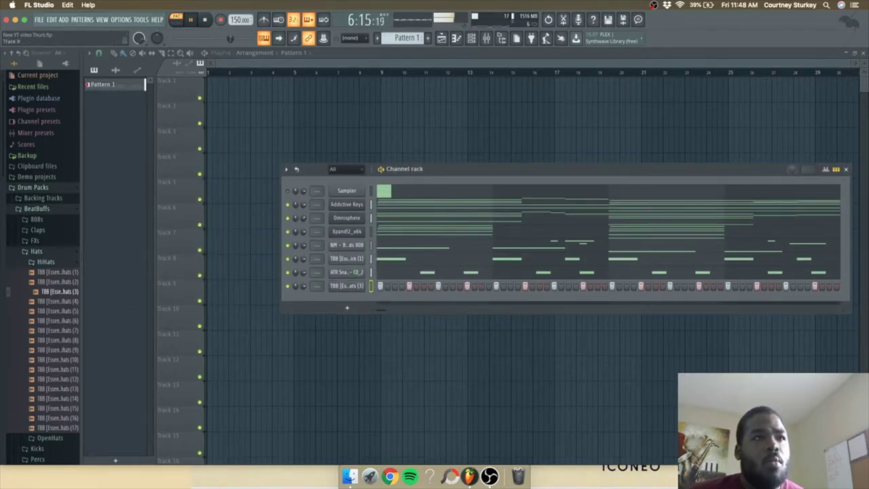
pyautogui.click(58, 273)
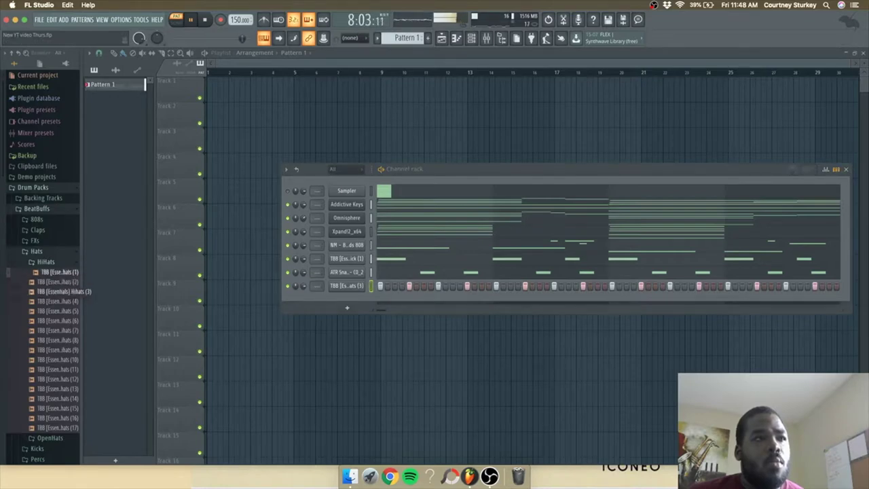
pyautogui.rightClick(368, 282)
pyautogui.press('space')
pyautogui.click(475, 315)
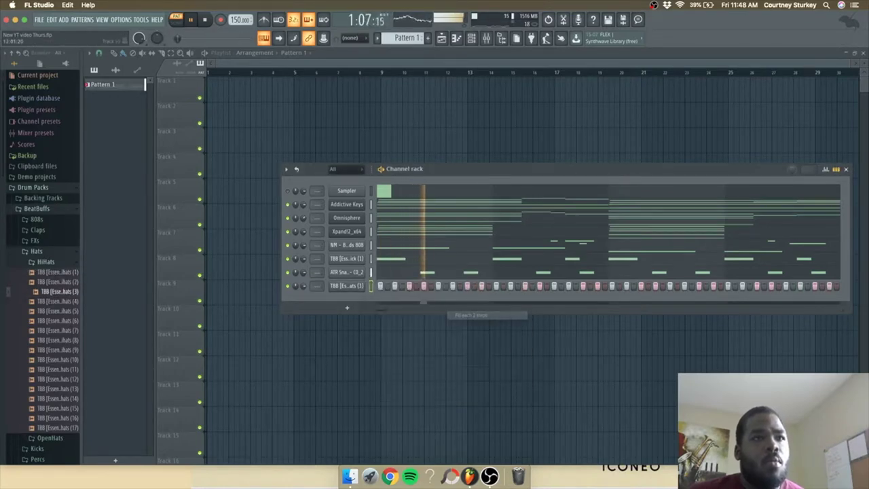
# Step: Audition Hihats (4) and (5), add Hihats (5) as a new channel and fill it every 4 steps
pyautogui.click(64, 301)
pyautogui.click(63, 311)
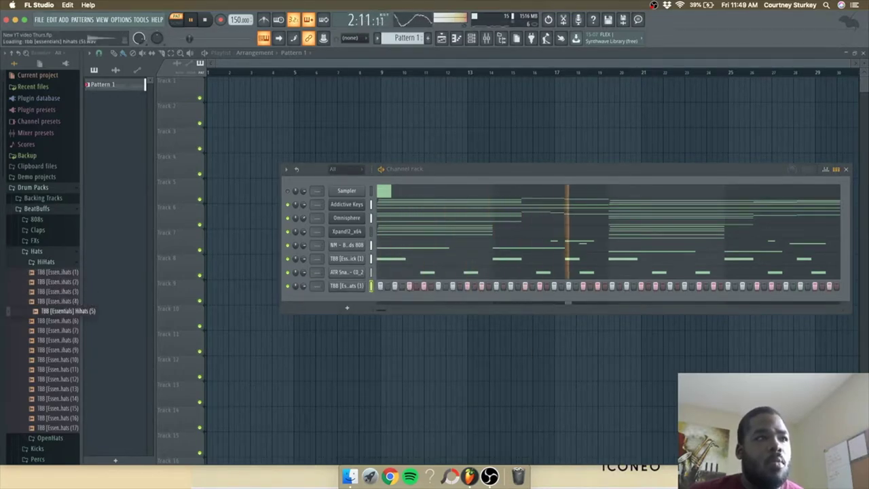
pyautogui.moveTo(64, 311); pyautogui.dragTo(347, 303)
pyautogui.rightClick(364, 296)
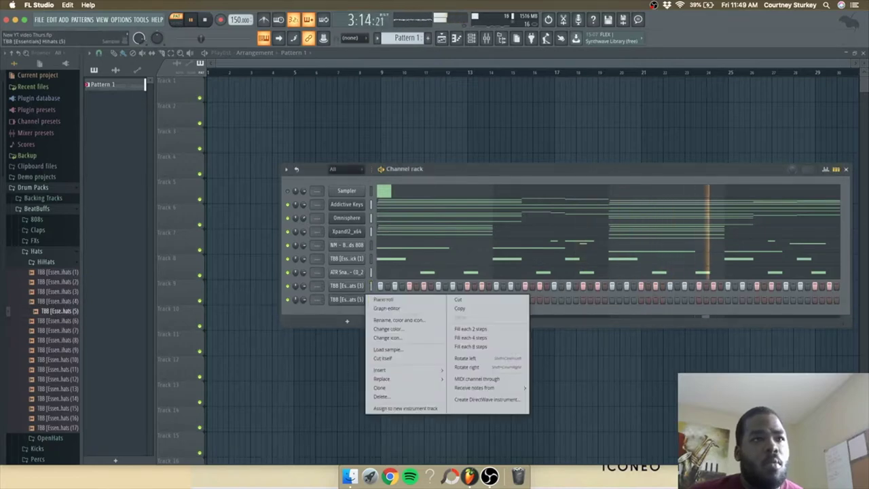
pyautogui.click(471, 337)
# Step: Add a short fade in to the Hihats (5) sample
pyautogui.click(346, 299)
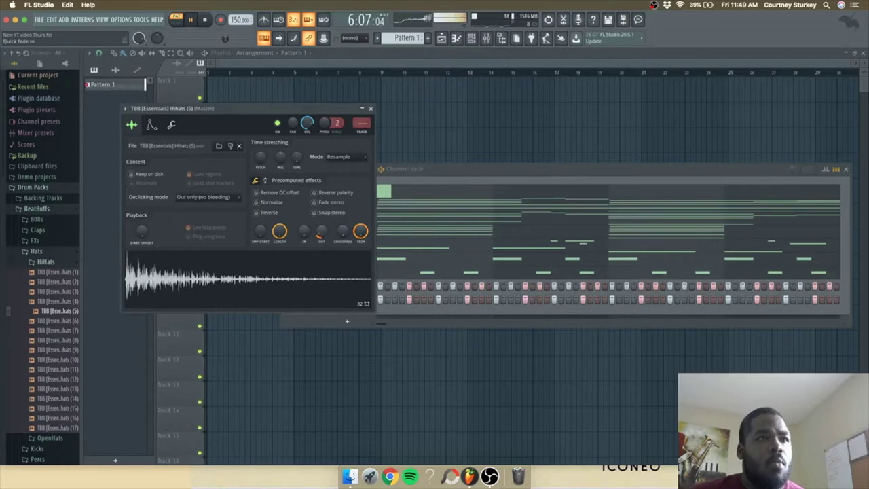
pyautogui.moveTo(304, 232); pyautogui.dragTo(304, 219)
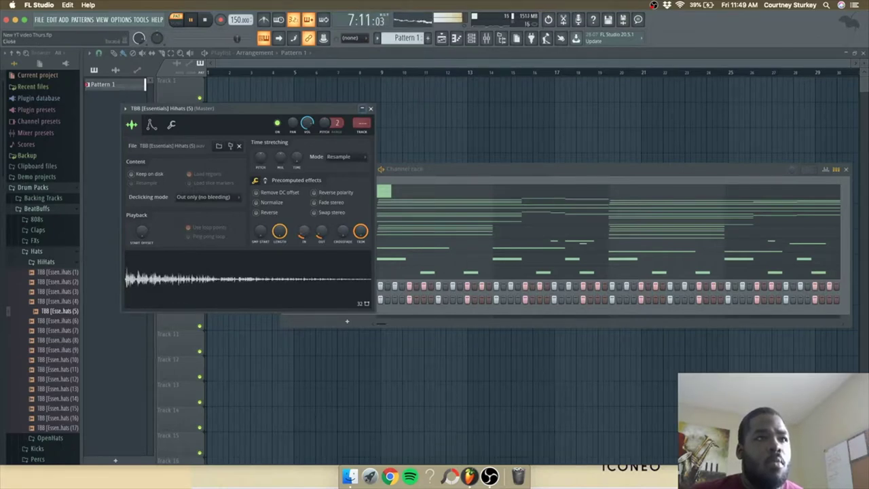
pyautogui.click(370, 109)
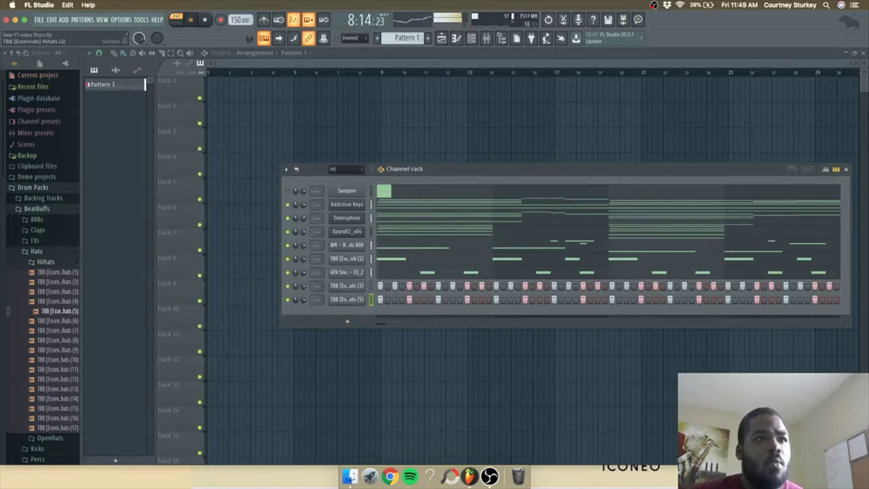
# Step: Open the Hihats (3) sample in Edison and run a region detection on it
pyautogui.click(347, 285)
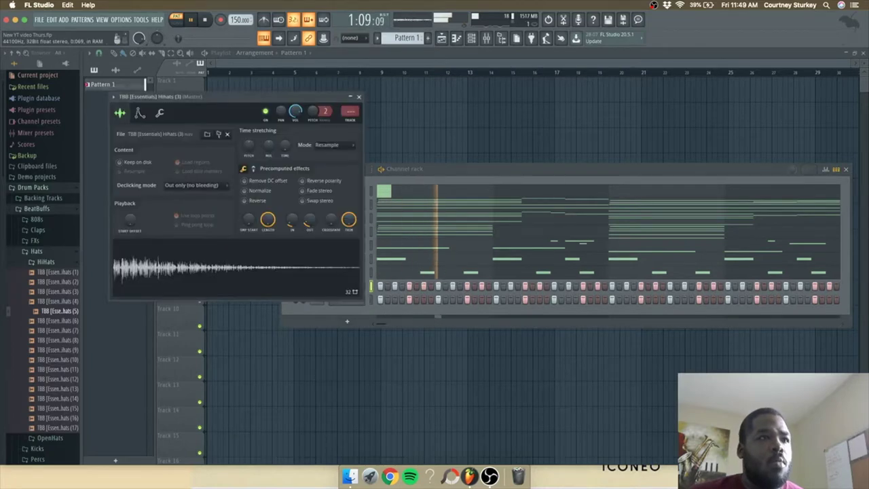
pyautogui.rightClick(228, 248)
pyautogui.click(272, 277)
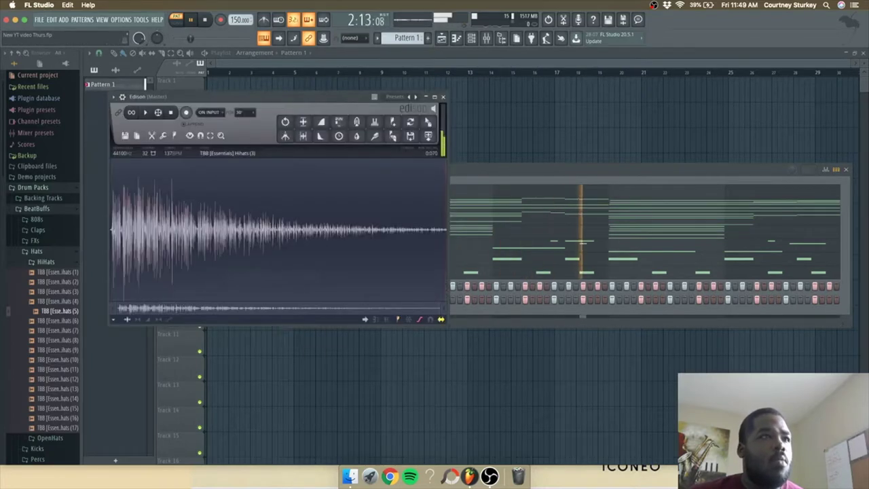
pyautogui.click(174, 136)
pyautogui.click(204, 266)
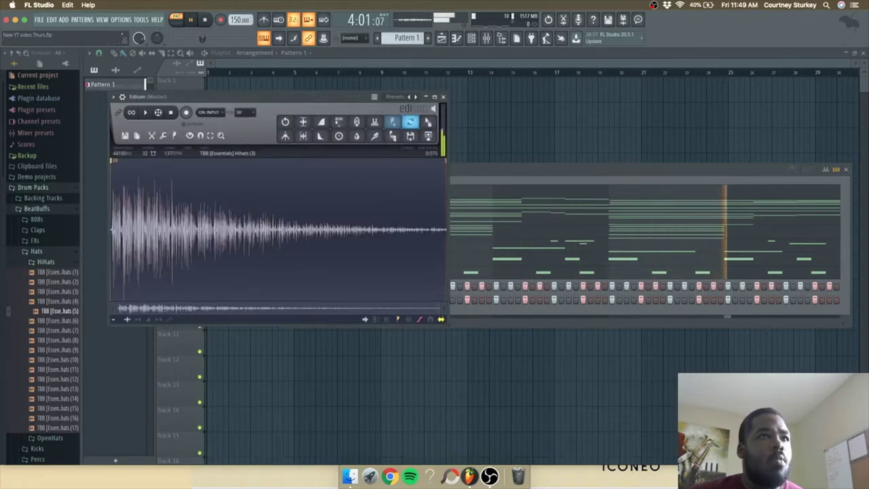
pyautogui.click(443, 96)
pyautogui.click(359, 97)
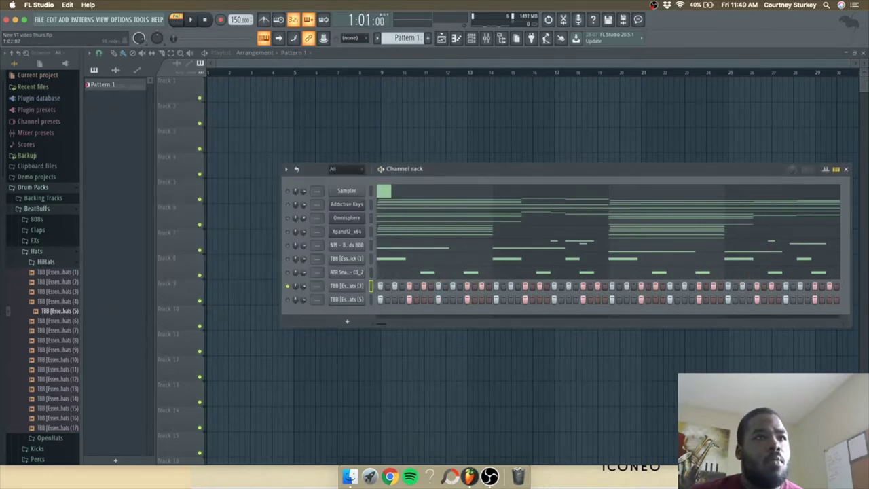
# Step: Delete the unused Sampler channel
pyautogui.rightClick(358, 191)
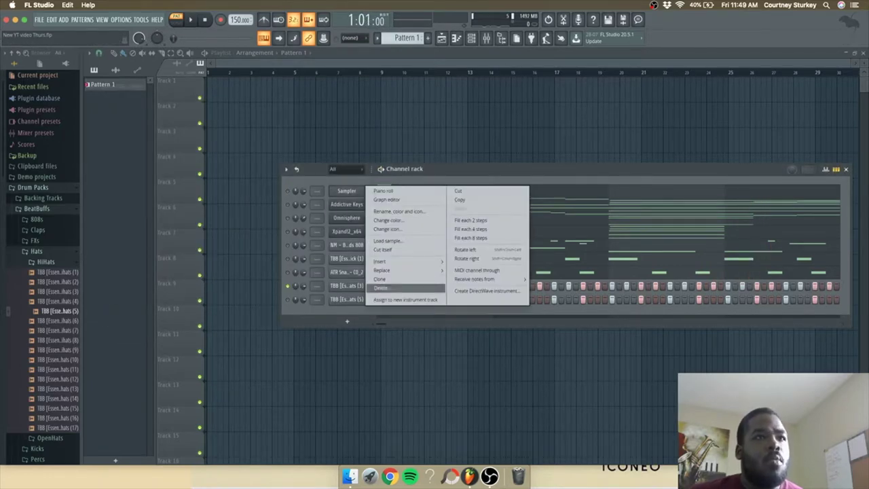
pyautogui.click(381, 288)
# Step: Transpose all Addictive Keys notes up four semitones and play the pattern back
pyautogui.click(388, 194)
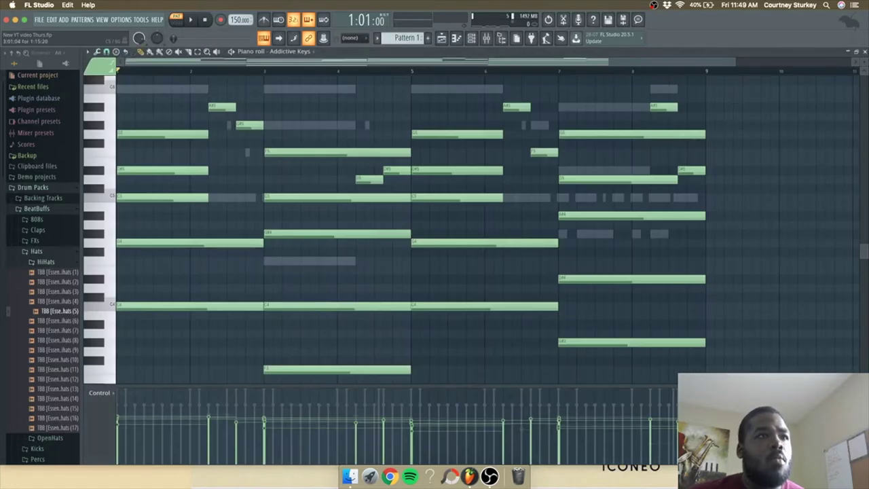
pyautogui.scroll(-3, 203, 248)
pyautogui.press('super+a')
pyautogui.hotkey('shift', 'Up')
pyautogui.hotkey('shift', 'Up')
pyautogui.hotkey('shift', 'Up')
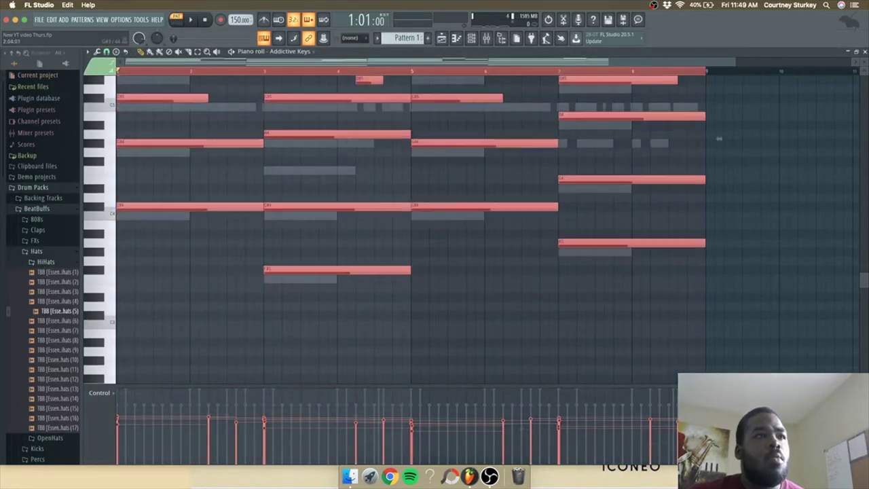
pyautogui.press('Up')
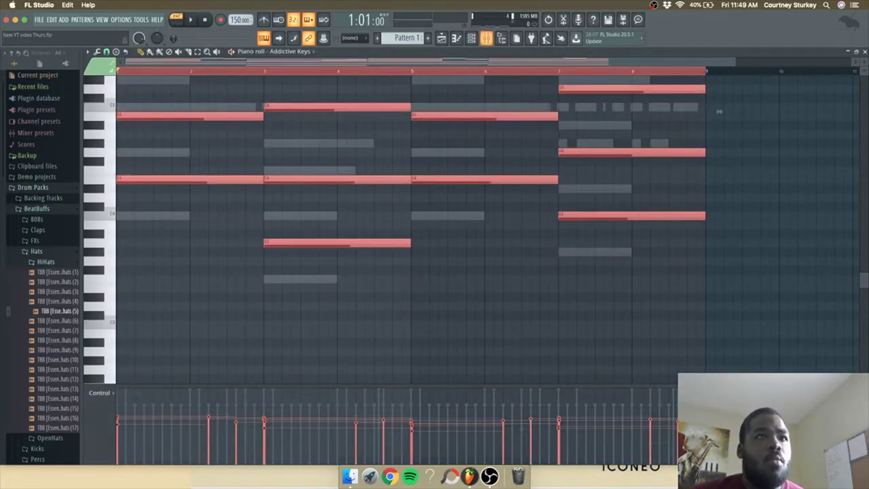
pyautogui.press('F6')
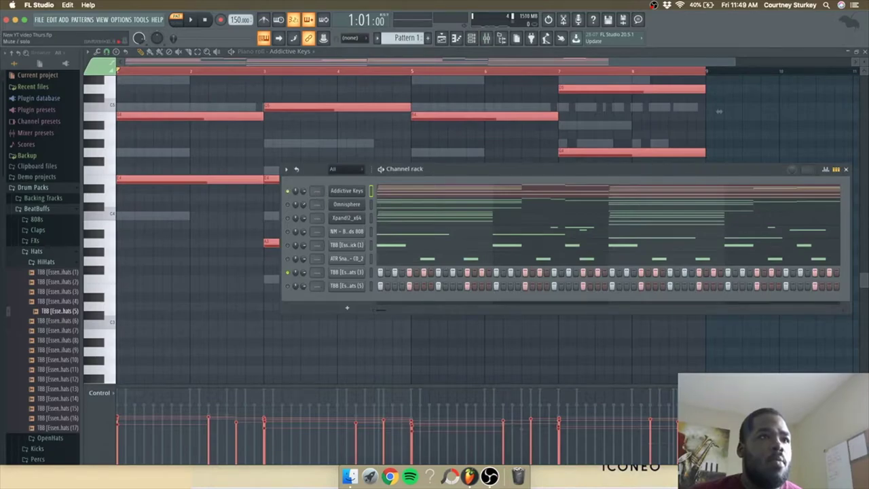
pyautogui.press('space')
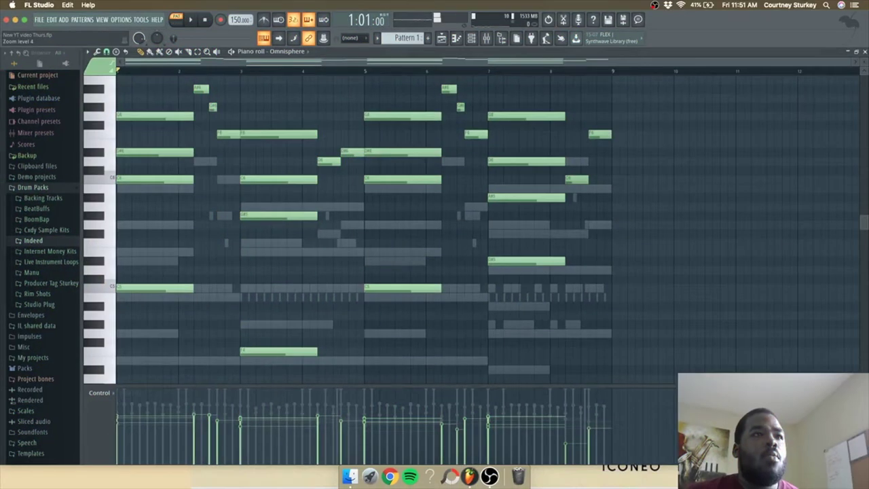
# Step: Transpose all Omnisphere notes so they sit four semitones above their original pitch
pyautogui.scroll(5, 363, 216)
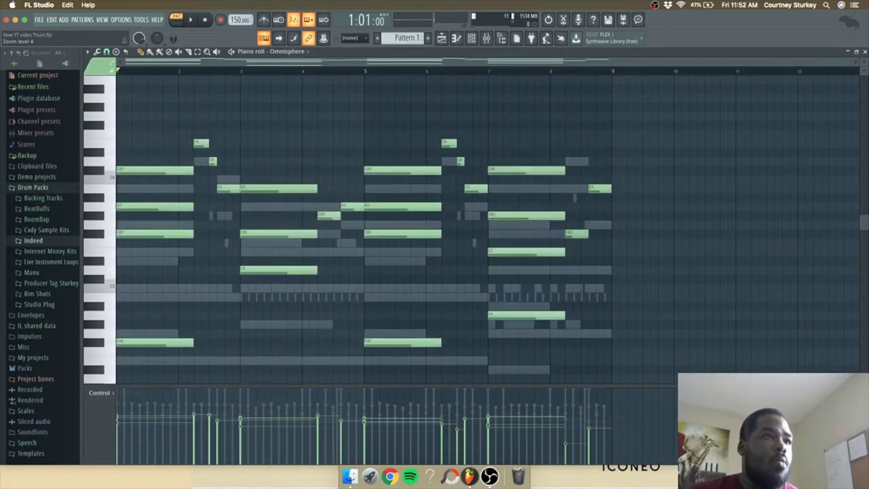
pyautogui.scroll(2, 363, 216)
pyautogui.scroll(-10, 363, 216)
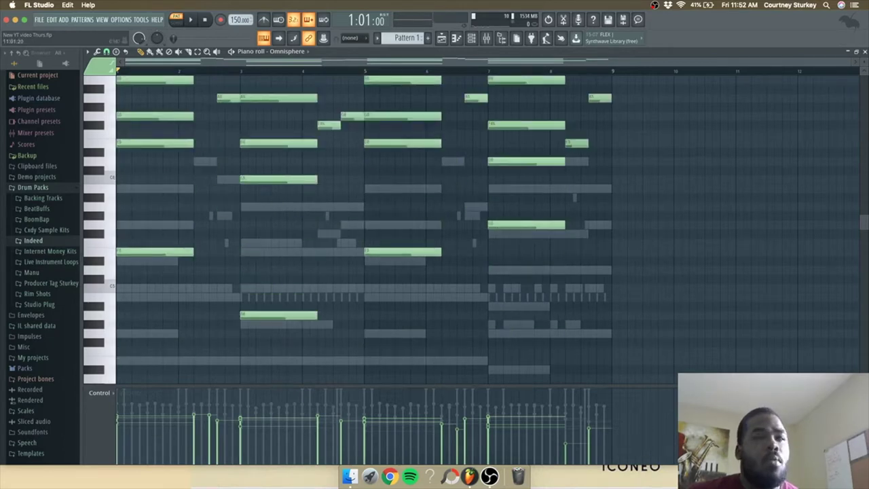
pyautogui.click(864, 52)
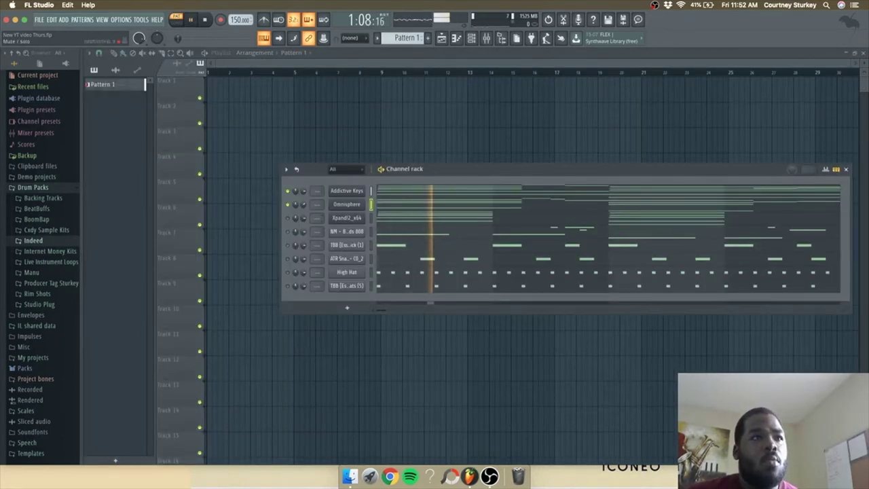
# Step: Transpose all Xpand!2_x64 chord notes upward to match the transposed Addictive Keys and Omnisphere parts
pyautogui.click(421, 217)
pyautogui.scroll(-2, 421, 218)
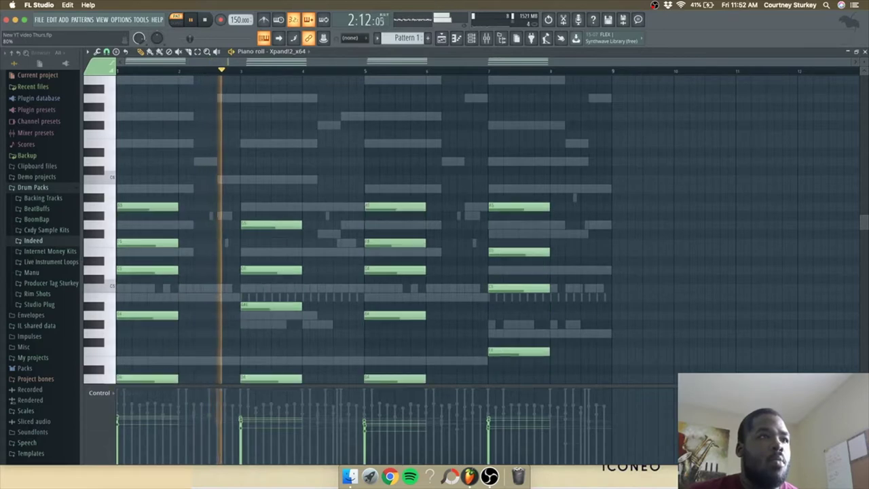
pyautogui.hotkey('shift', 'Down')
pyautogui.hotkey('shift', 'Down')
pyautogui.hotkey('shift', 'Down')
pyautogui.hotkey('shift', 'Up')
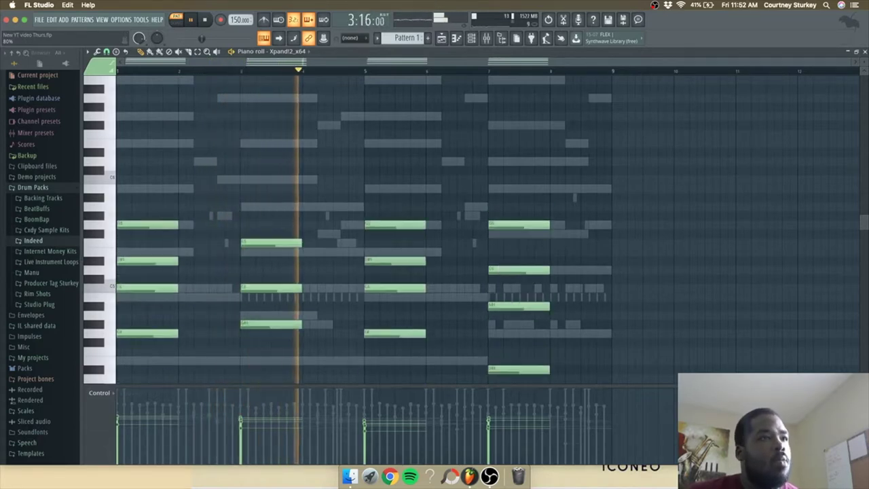
pyautogui.hotkey('shift', 'Up')
pyautogui.hotkey('shift', 'Up')
pyautogui.hotkey('shift', 'Up')
pyautogui.hotkey('shift', 'Up')
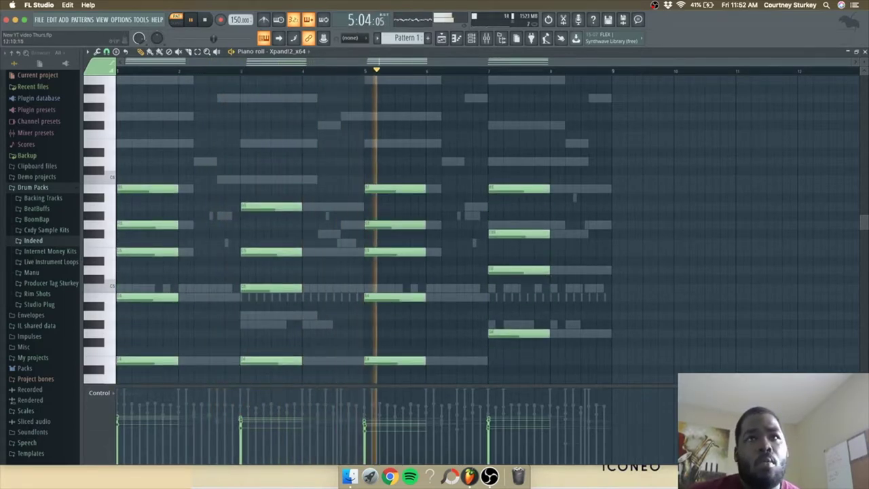
pyautogui.press('Escape')
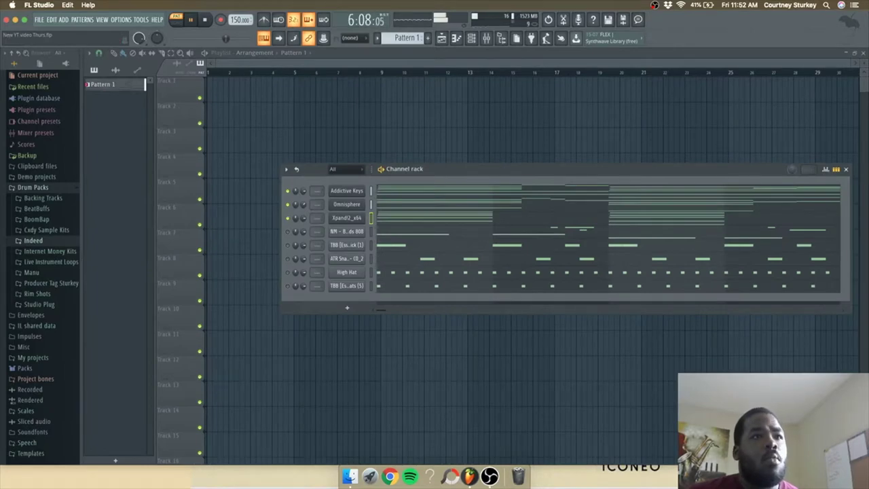
# Step: Transpose all notes of the NM - Baands 808 line up so its first note sits on E5, and save the project
pyautogui.press('F7')
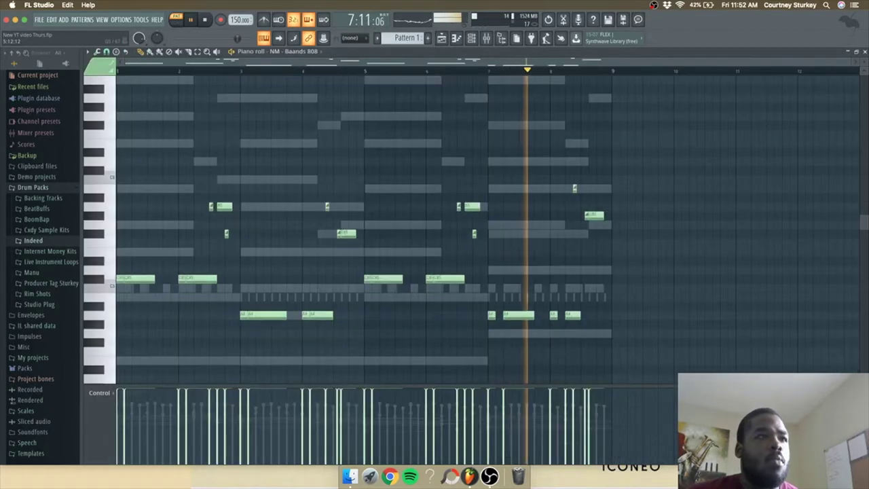
pyautogui.press('Up')
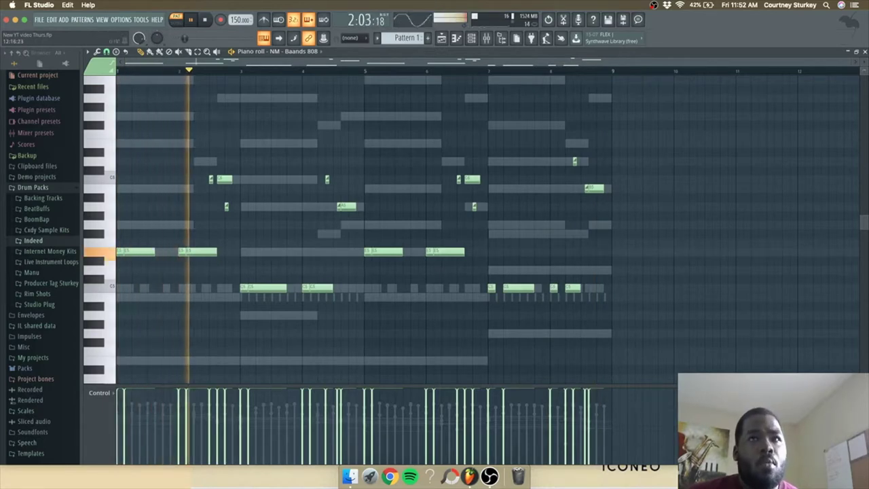
pyautogui.press('F7')
pyautogui.press('super+s')
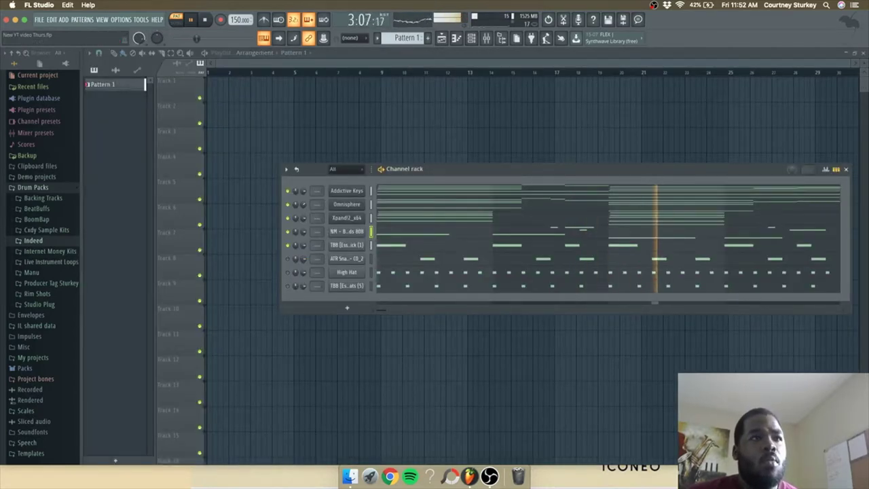
# Step: Add a second Omnisphere channel and switch its patch directory to Juneaux - Analog World (Omni Bank)
pyautogui.click(347, 308)
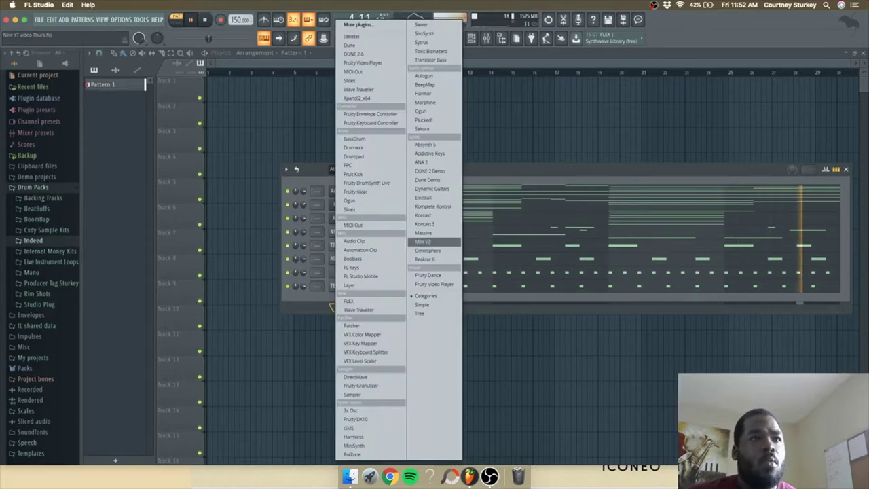
pyautogui.click(428, 250)
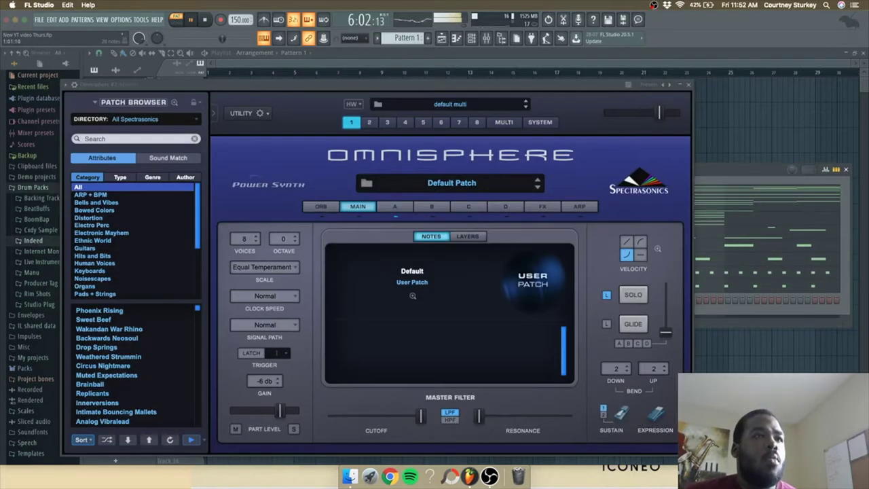
pyautogui.click(153, 119)
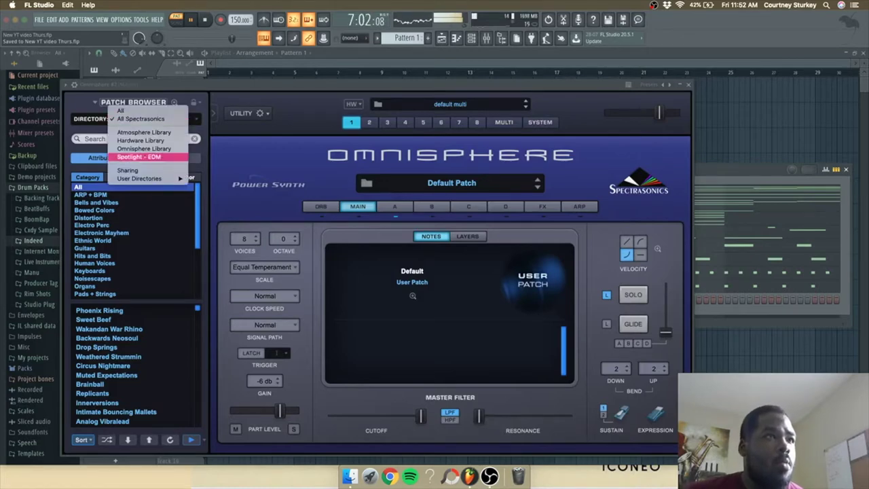
pyautogui.moveTo(146, 178)
pyautogui.click(248, 186)
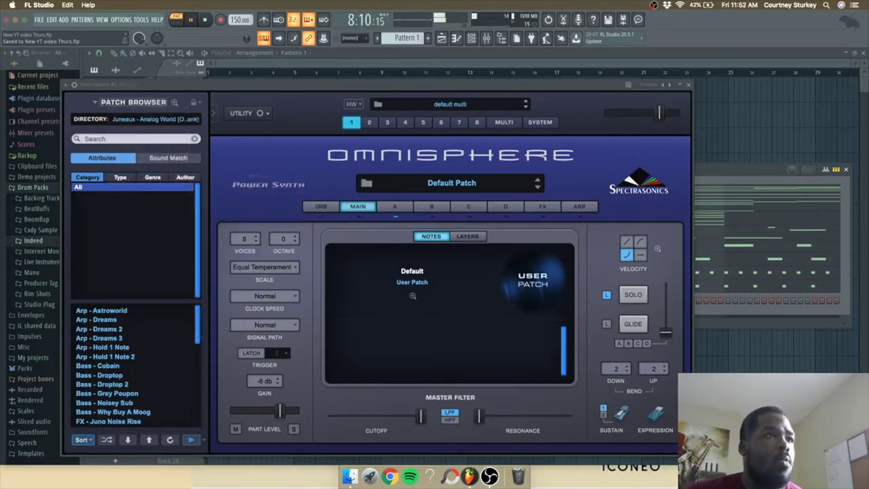
# Step: Audition Bass - Droptop 2 and load the Bass - Droptop patch in Omnisphere #2
pyautogui.scroll(-1, 109, 366)
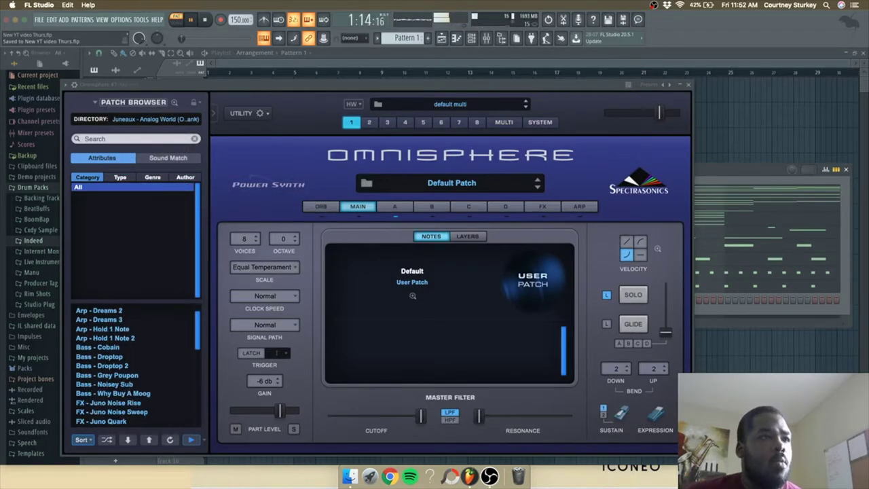
pyautogui.click(102, 365)
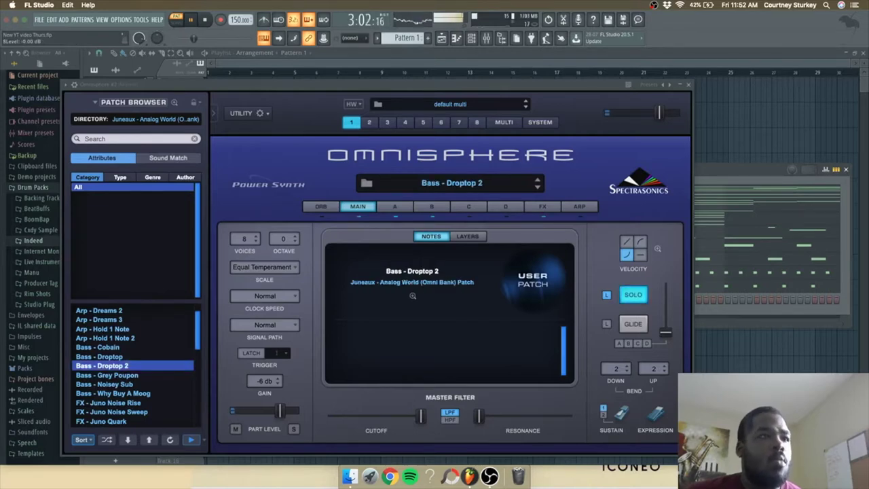
pyautogui.press('Up')
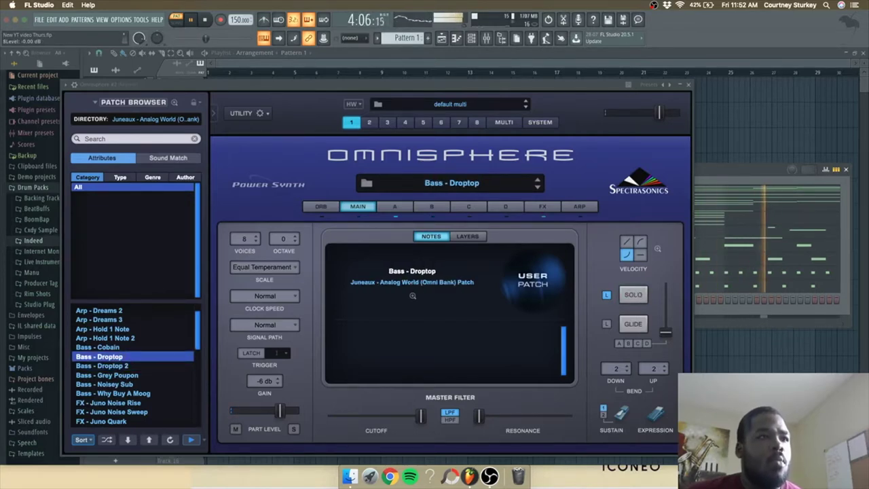
pyautogui.click(689, 84)
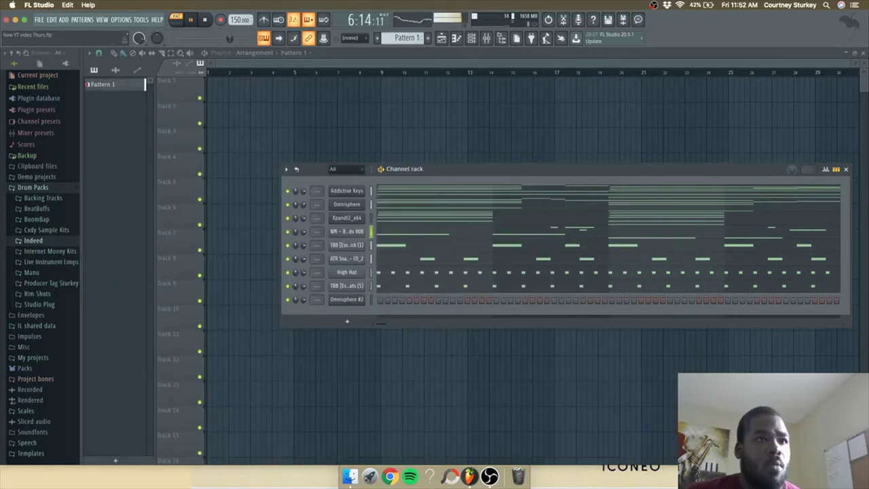
# Step: Paste the 808 notes into Omnisphere #2 with the 808 muted, and delete the short high fill notes in bars 2 to 4
pyautogui.press('super+v')
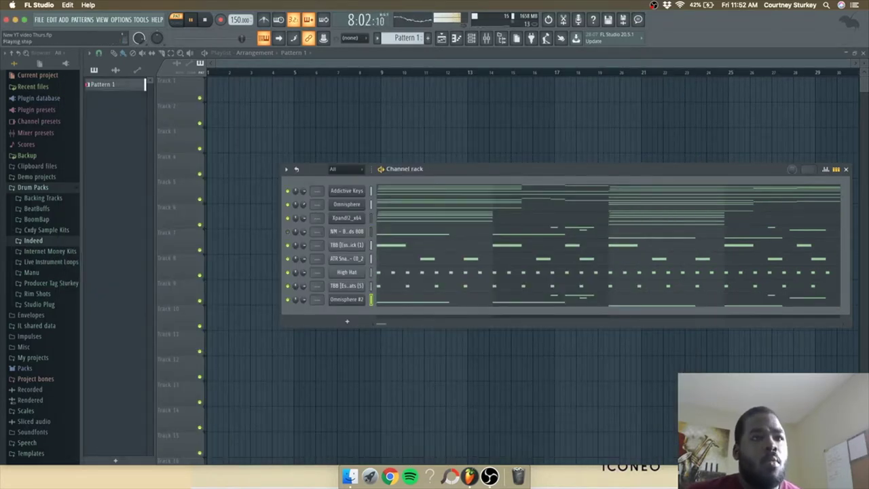
pyautogui.press('F7')
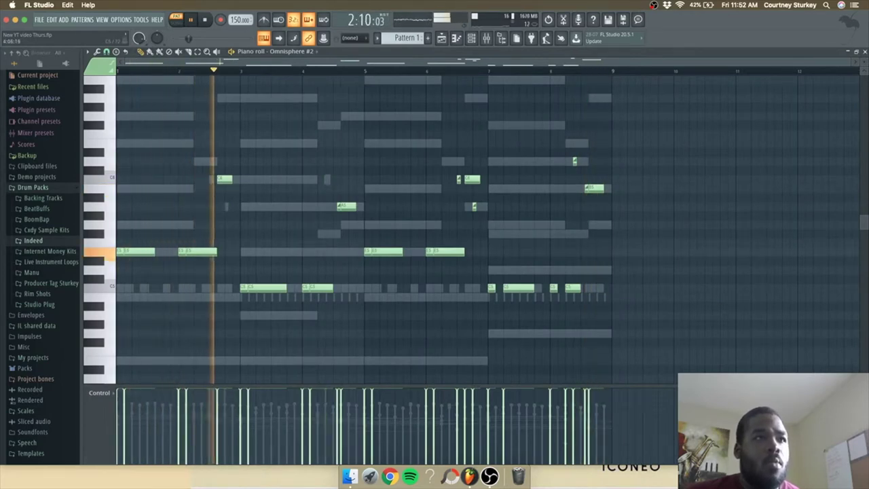
pyautogui.rightClick(339, 205)
pyautogui.press('space')
pyautogui.press('space')
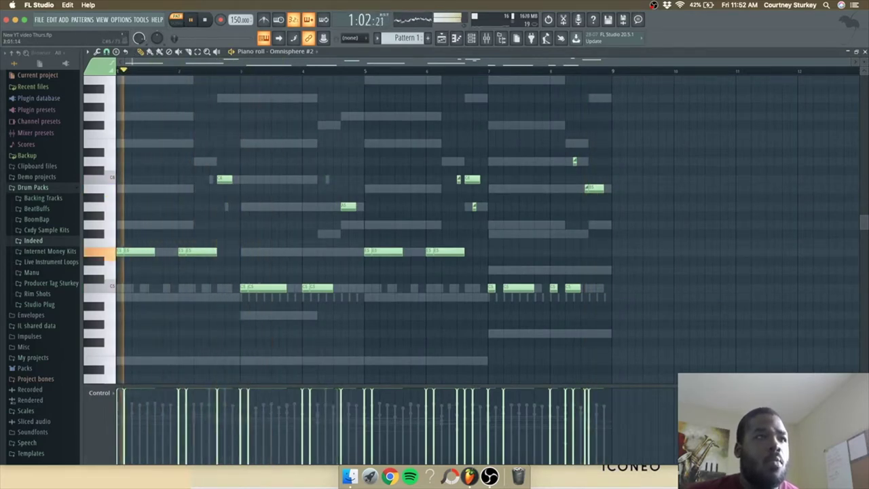
# Step: Try the Omnisphere #2 bass line one octave higher during playback
pyautogui.press('space')
pyautogui.hotkey('ctrl', 'Up')
pyautogui.press('space')
pyautogui.scroll(3, 236, 206)
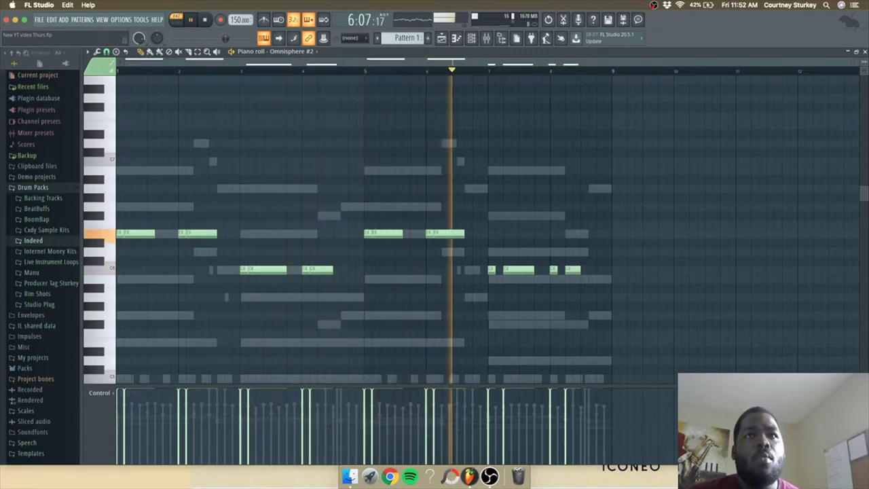
pyautogui.click(855, 52)
pyautogui.click(406, 299)
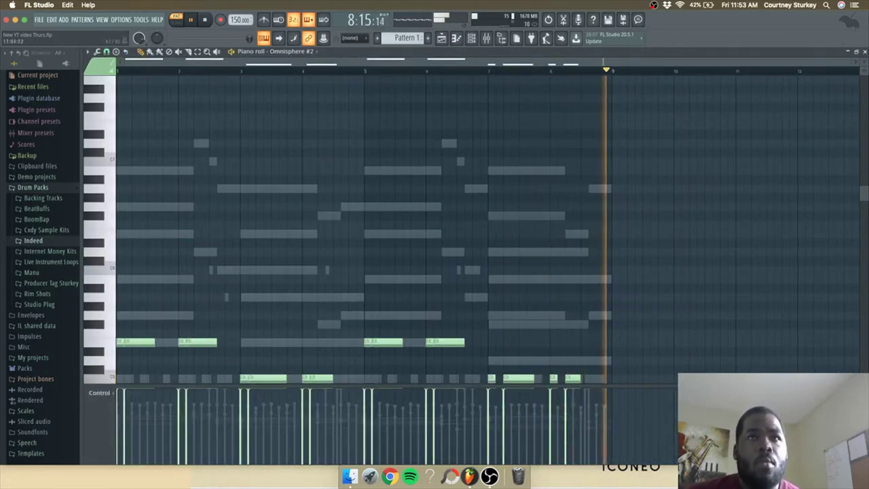
# Step: Change the Omnisphere #2 patch to Bass - Droptop 2, then mute that channel and unmute the 808
pyautogui.click(855, 51)
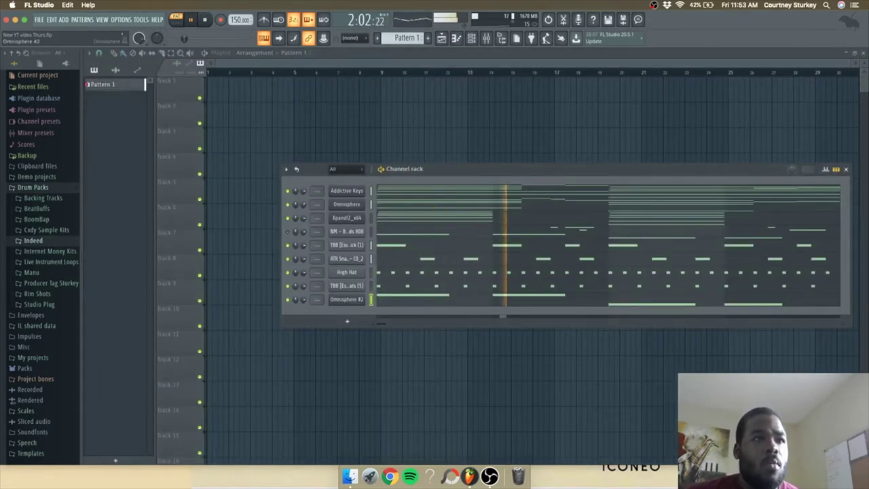
pyautogui.click(347, 300)
pyautogui.press('Down')
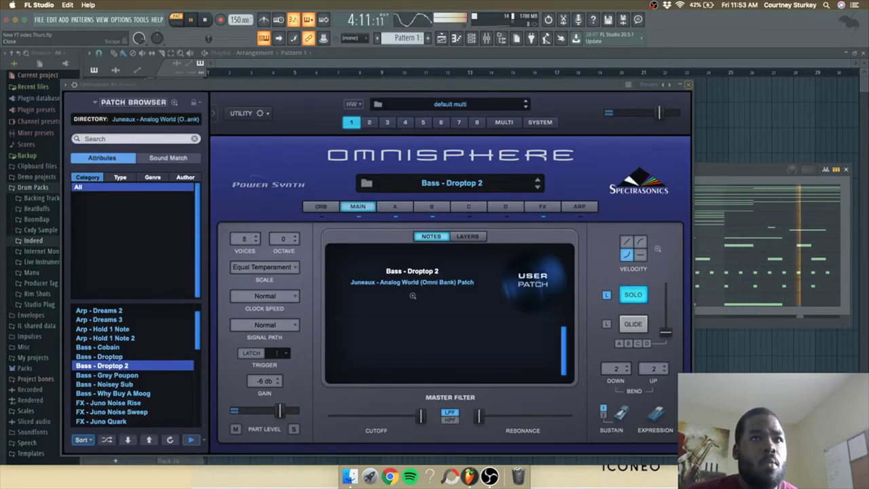
pyautogui.click(688, 84)
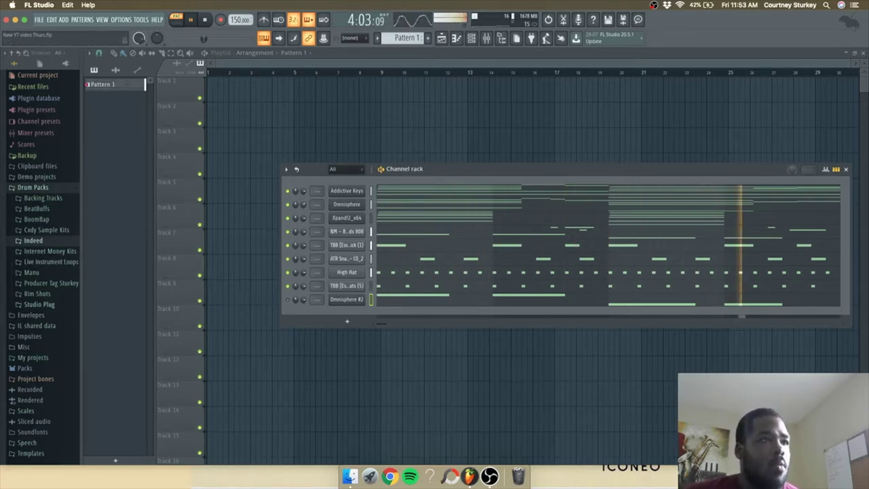
# Step: Add the ATR Snare (5) sample from the Rim Shots folder as a new channel with one hit in bar 1
pyautogui.click(38, 294)
pyautogui.click(38, 342)
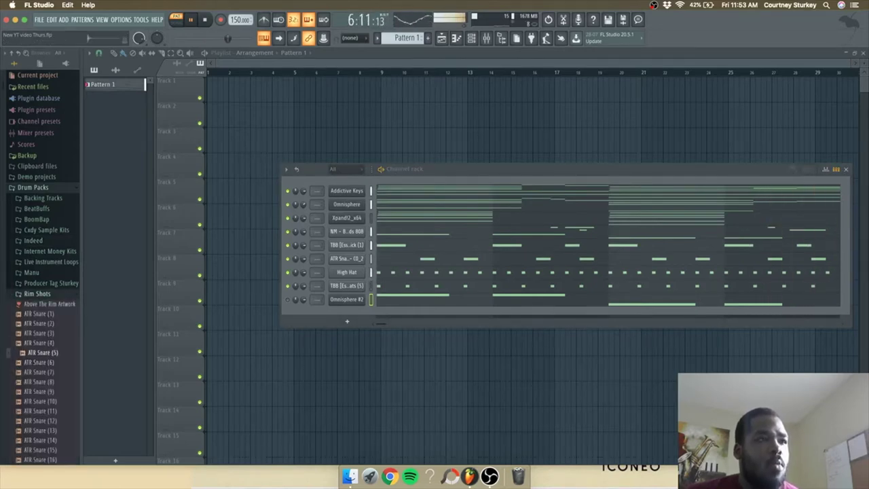
pyautogui.moveTo(319, 316); pyautogui.dragTo(325, 314)
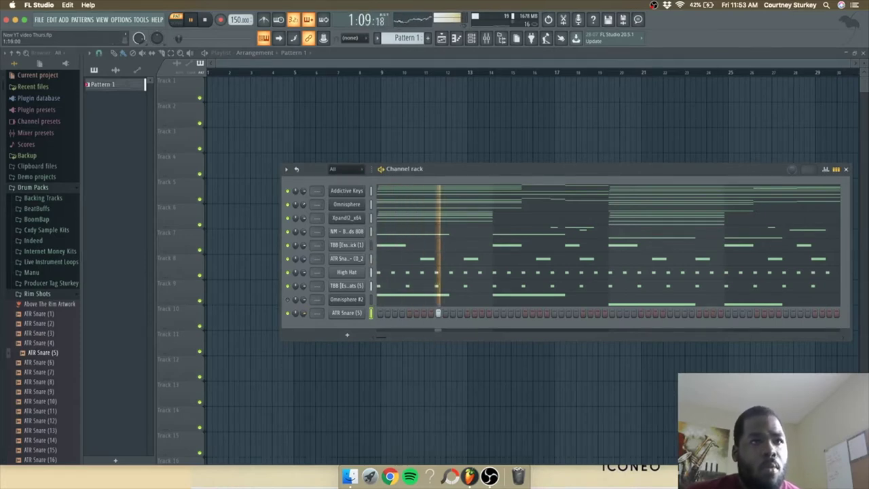
# Step: Open ATR Snare (5) in the piano roll and lengthen its C5 hit halfway through bar 1
pyautogui.press('space')
pyautogui.rightClick(347, 313)
pyautogui.click(384, 313)
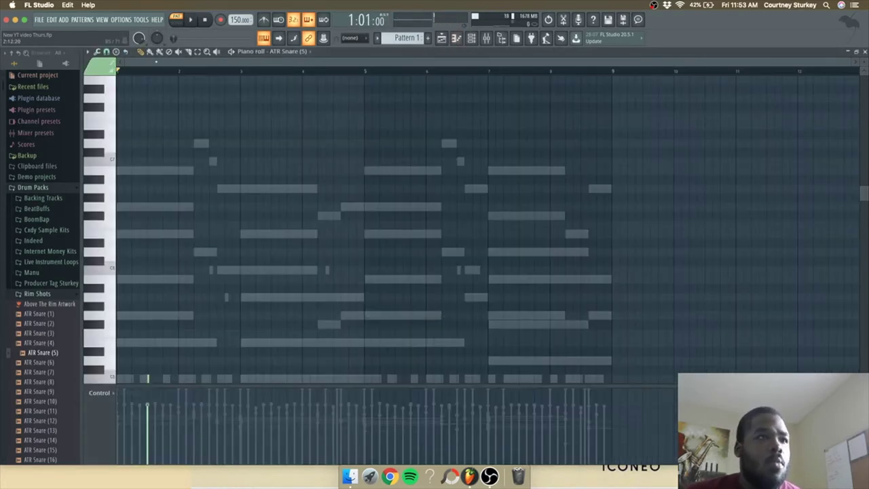
pyautogui.scroll(-3, 366, 224)
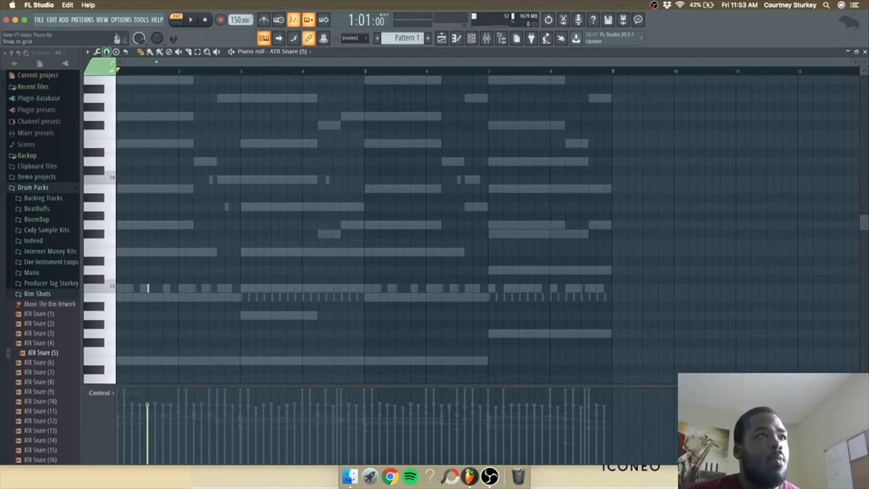
pyautogui.click(106, 52)
pyautogui.click(119, 174)
# Step: Play back the pattern and delete the ATR Snare (5) hit halfway through bar 1
pyautogui.press('space')
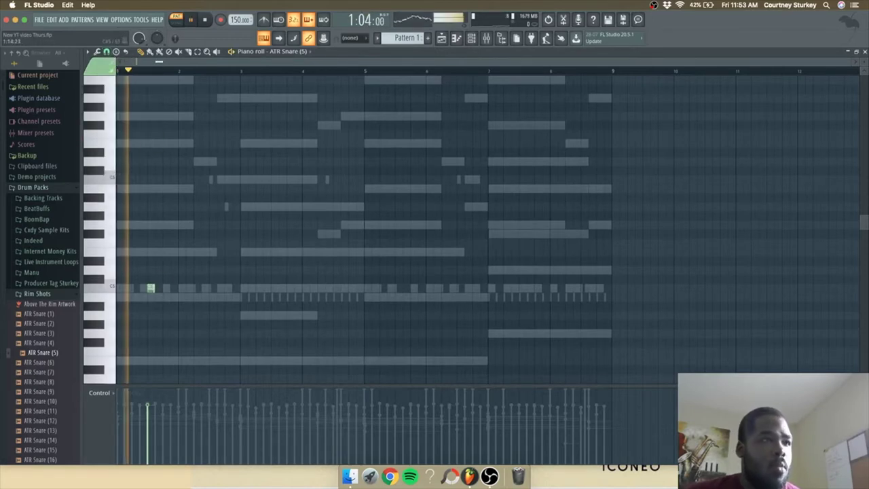
pyautogui.press('space')
pyautogui.press('space')
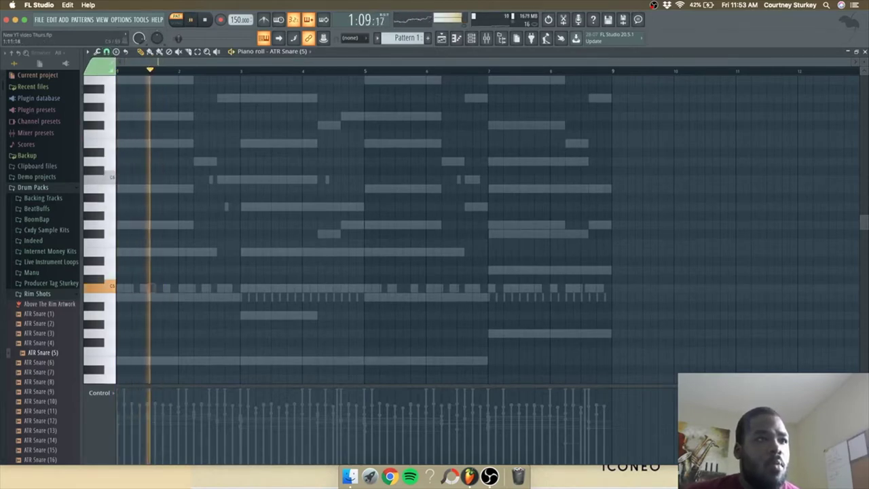
pyautogui.press('space')
pyautogui.rightClick(151, 288)
pyautogui.press('space')
# Step: Place ATR Snare (5) hits on C5 near the ends of bars 1 and 3, removing the extra hit in bar 2
pyautogui.click(165, 289)
pyautogui.moveTo(165, 289); pyautogui.dragTo(174, 288)
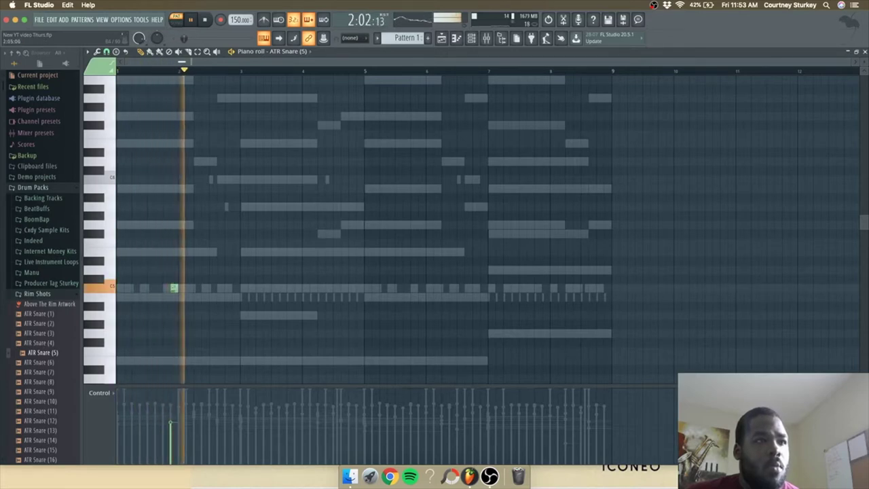
pyautogui.click(236, 289)
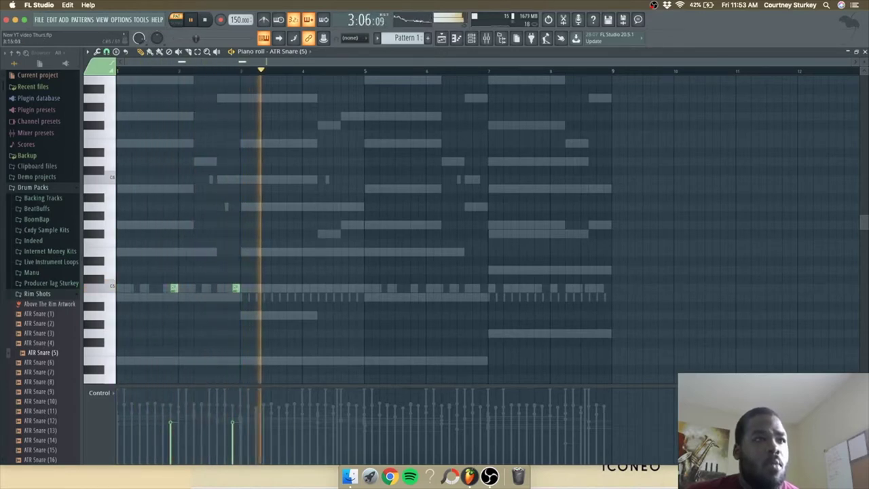
pyautogui.click(298, 288)
pyautogui.rightClick(236, 288)
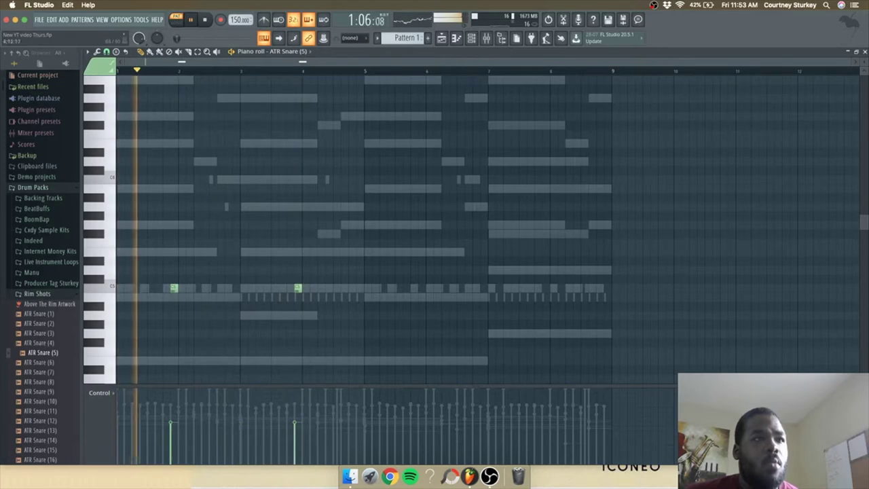
# Step: Duplicate the two ATR Snare (5) hits to the matching positions near the ends of bars 5 and 7
pyautogui.moveTo(352, 288); pyautogui.dragTo(361, 288)
pyautogui.rightClick(360, 288)
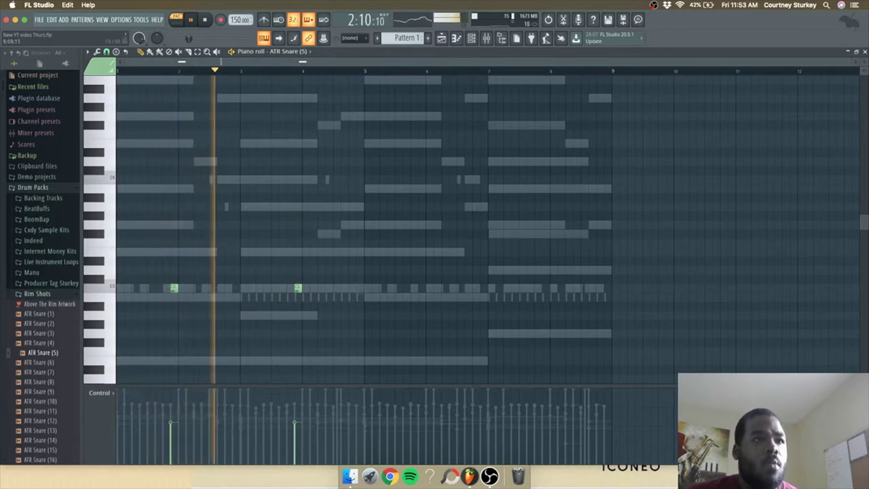
pyautogui.moveTo(390, 248)
pyautogui.mouseDown()
pyautogui.moveTo(163, 298)
pyautogui.moveTo(421, 288)
pyautogui.mouseUp()
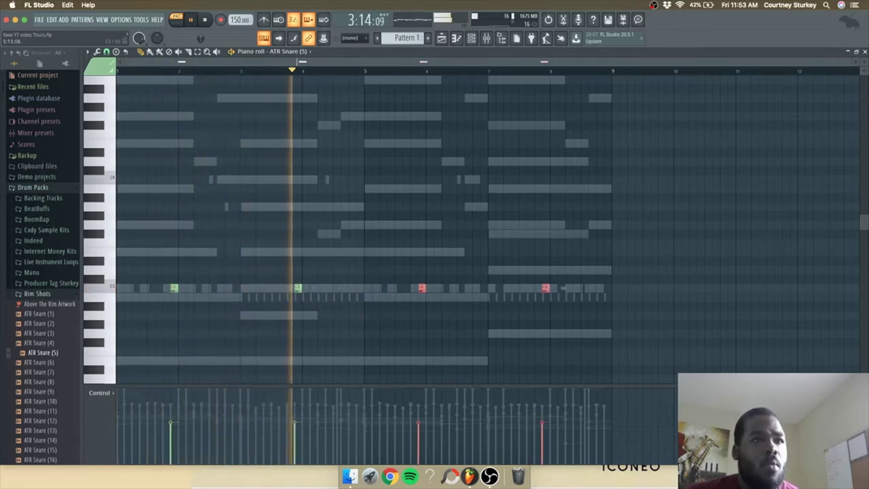
pyautogui.keyDown('super'); pyautogui.click(561, 243); pyautogui.keyUp('super')
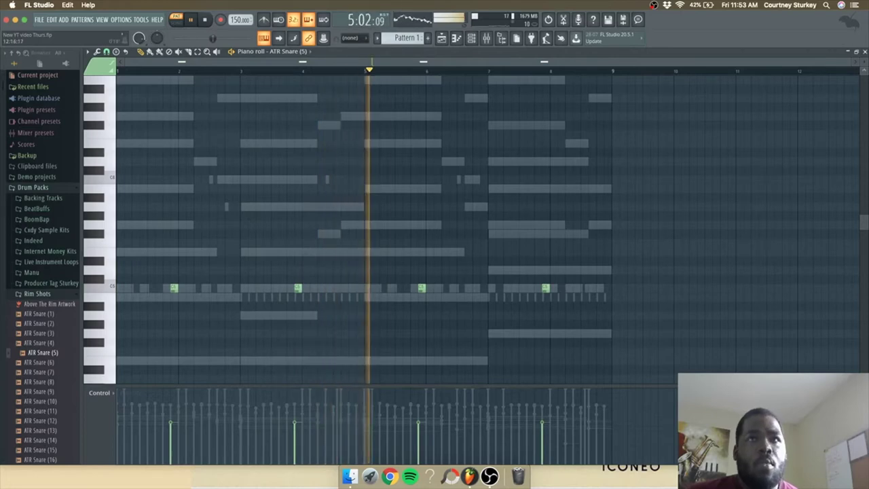
# Step: Leave the piano roll and move the Omnisphere #2 channel up to sit directly above the NM - Baands 808 channel
pyautogui.press('Escape')
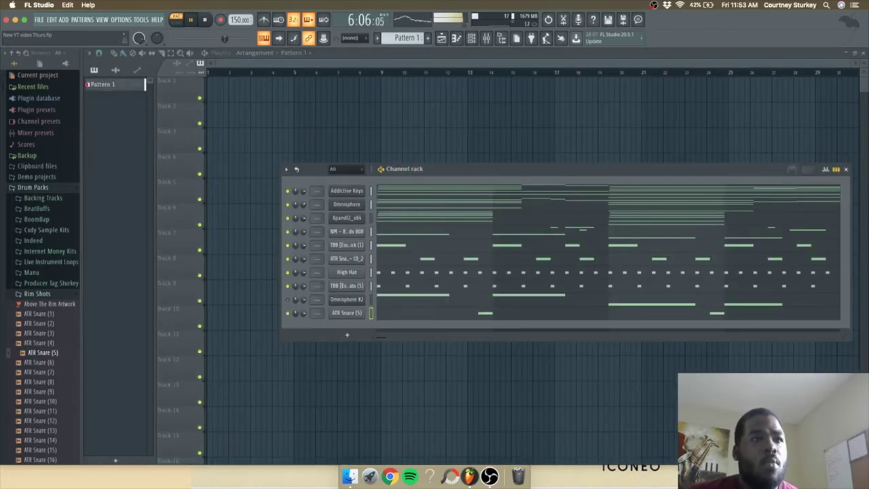
pyautogui.hotkey('alt', 'Up')
pyautogui.hotkey('alt', 'Up')
pyautogui.hotkey('alt', 'Up')
pyautogui.hotkey('alt', 'Up')
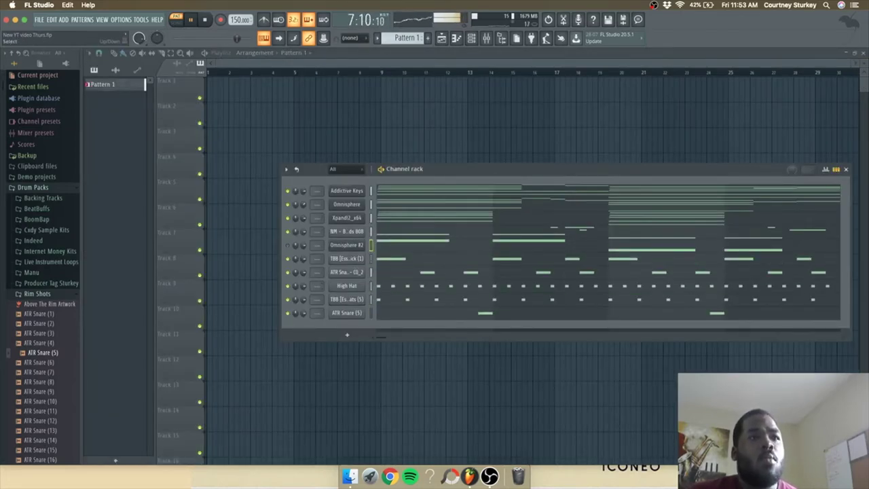
pyautogui.hotkey('alt', 'Up')
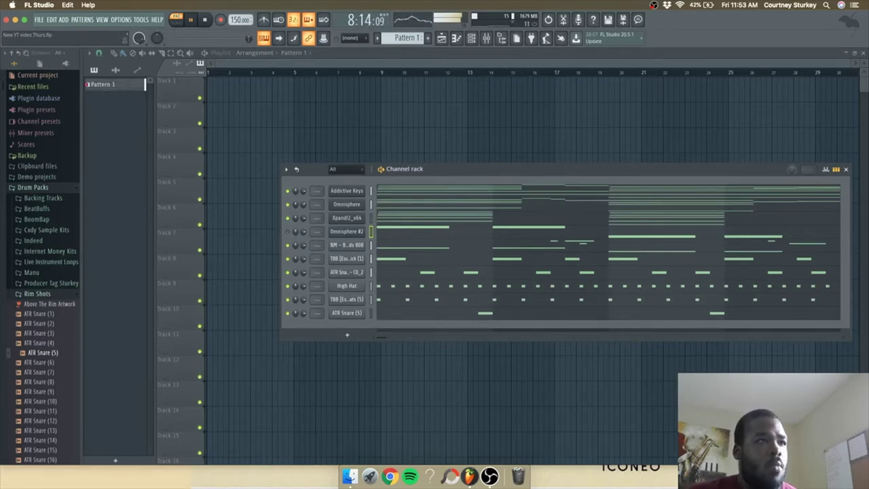
# Step: Move the ATR Snare (5) C5 hits from the ends of bars 1 and 3 to the ends of bars 2 and 4
pyautogui.click(37, 294)
pyautogui.click(484, 313)
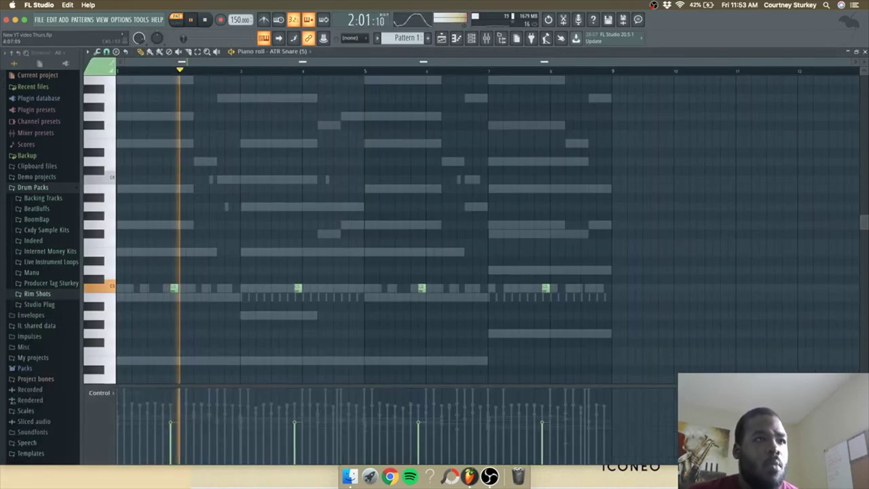
pyautogui.press('space')
pyautogui.press('space')
pyautogui.rightClick(173, 288)
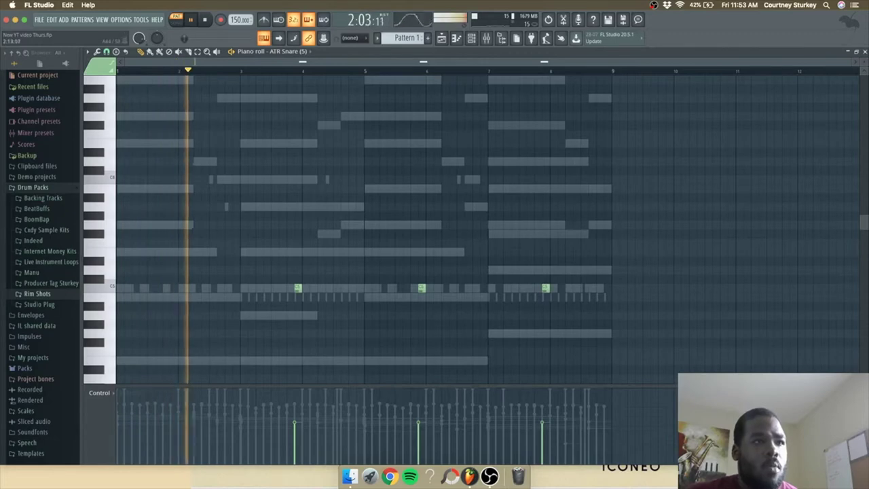
pyautogui.click(235, 288)
pyautogui.rightClick(297, 289)
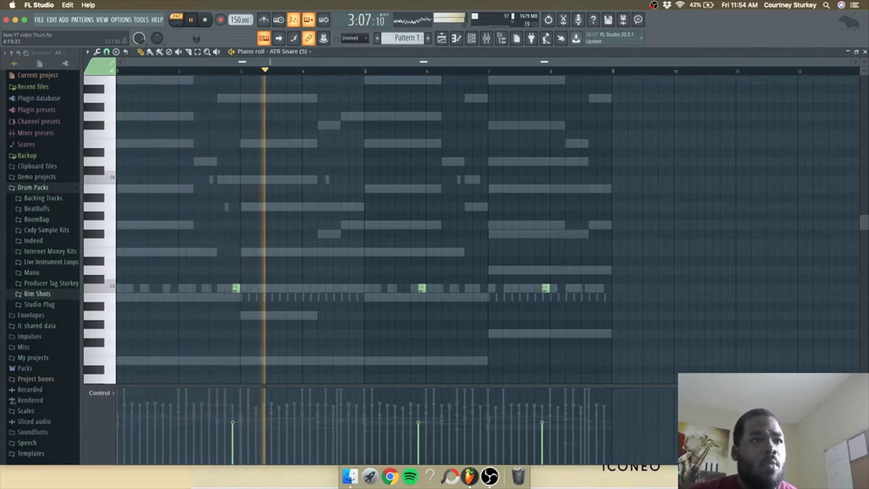
pyautogui.click(359, 289)
# Step: Move the ATR Snare (5) hits from the ends of bars 5 and 7 to the ends of bars 6 and 8, and close the piano roll
pyautogui.rightClick(421, 289)
pyautogui.moveTo(490, 288); pyautogui.dragTo(481, 289)
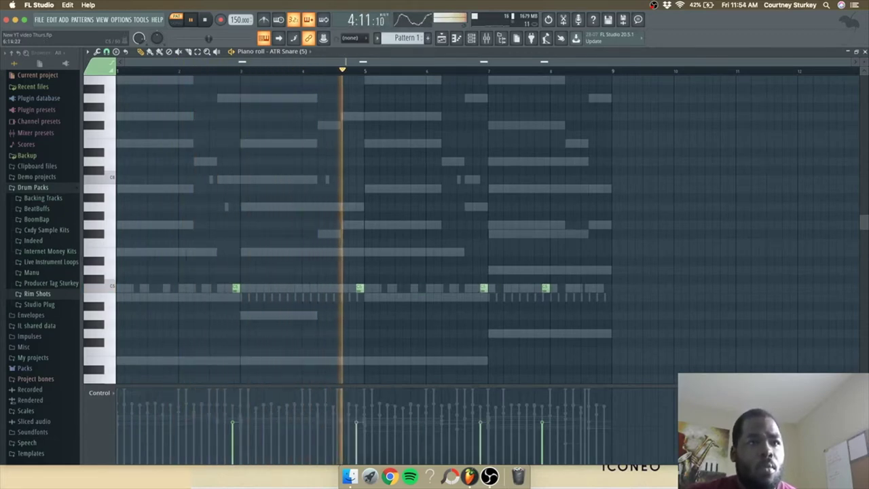
pyautogui.rightClick(545, 288)
pyautogui.click(606, 288)
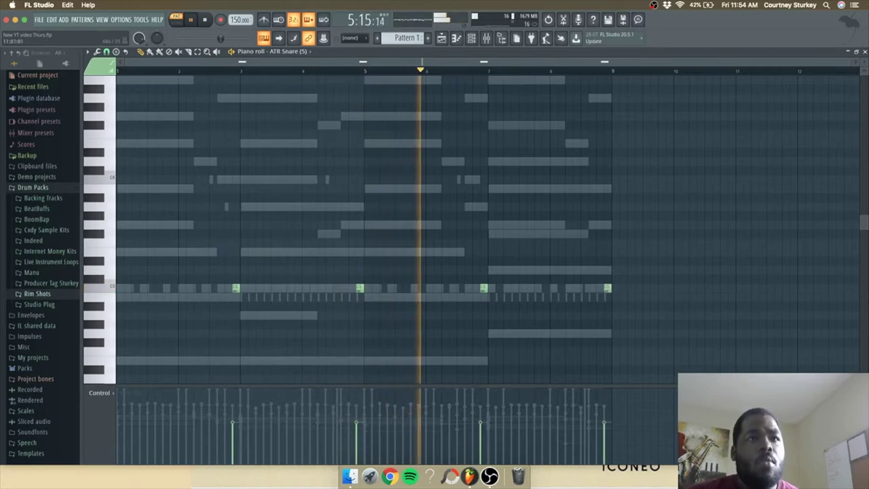
pyautogui.click(864, 51)
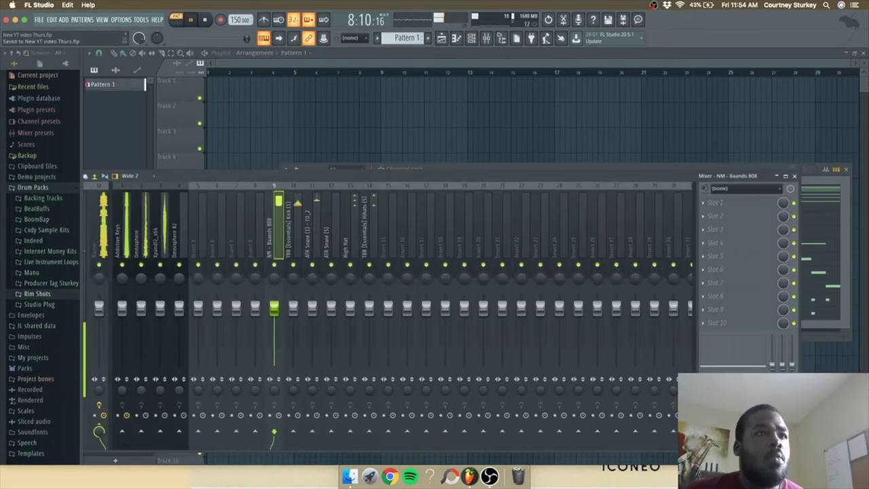
# Step: Rename the Addictive Keys mixer track to Piano, the NM - Baands 808 track to 808, and mixer track 11 to Rim
pyautogui.rightClick(122, 224)
pyautogui.write('Piano')
pyautogui.rightClick(274, 224)
pyautogui.click(320, 194)
pyautogui.write('808')
pyautogui.rightClick(313, 224)
pyautogui.write('Rim')
pyautogui.rightClick(369, 224)
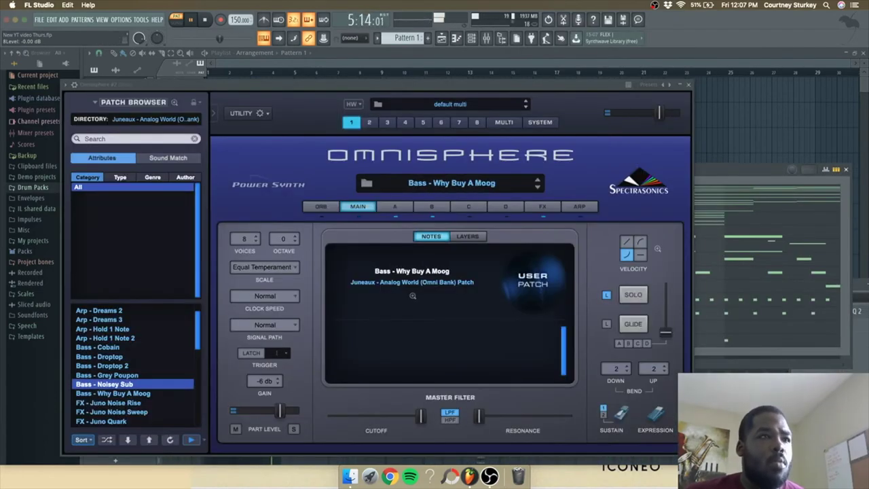
# Step: Step back to earlier bass patches in Omnisphere #2's Juneaux - Analog World bank
pyautogui.press('Up')
pyautogui.press('Up')
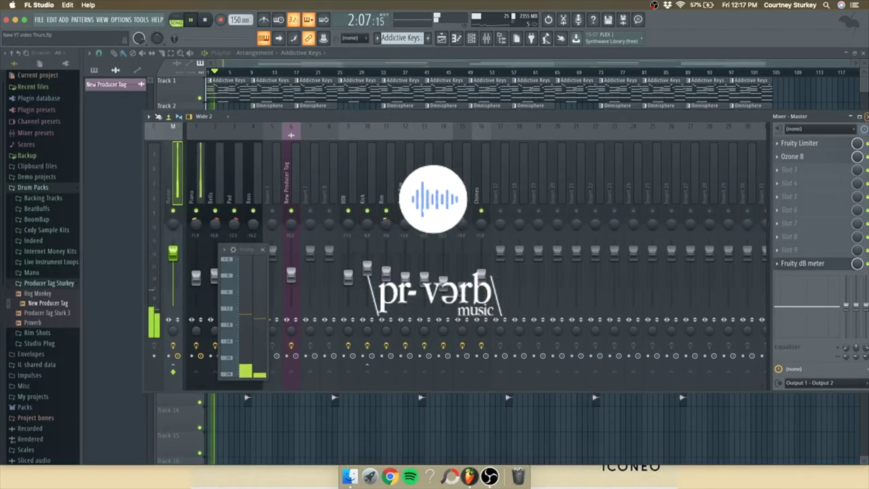
# Step: Close the mixer to view the full playlist arrangement during playback
pyautogui.click(866, 117)
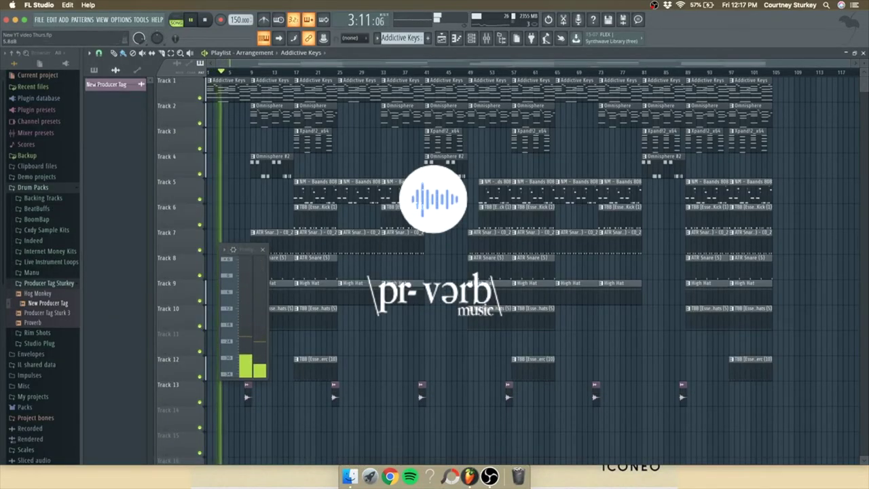